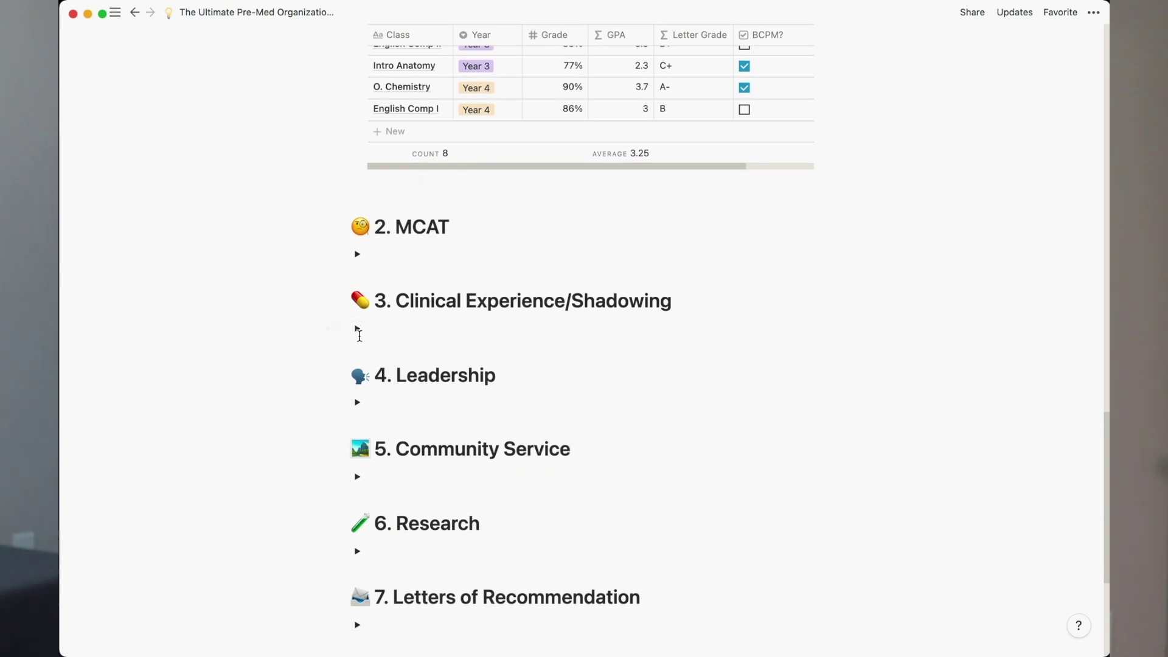
pyautogui.scroll(-5, 389, 377)
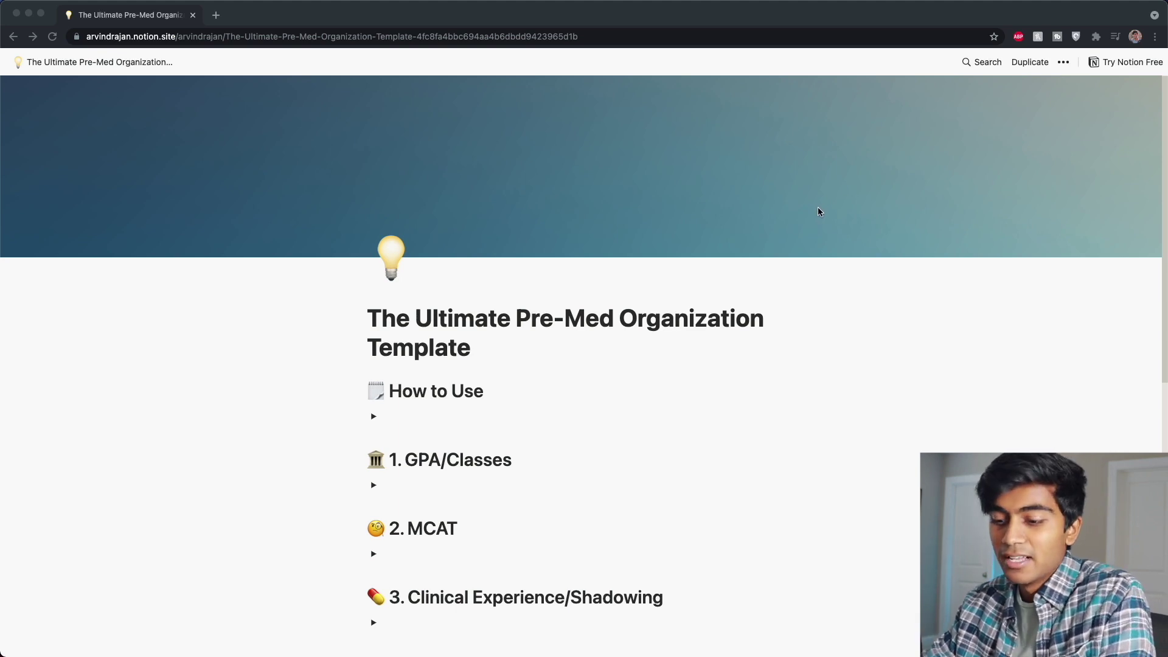
pyautogui.scroll(-1, 818, 211)
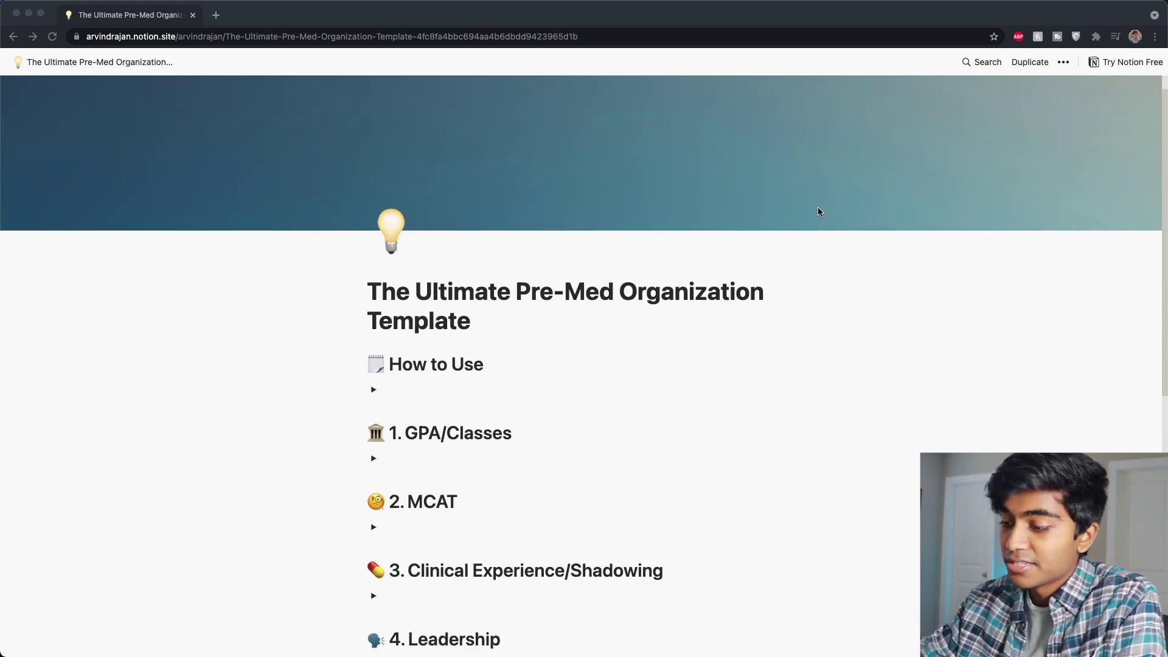
# Step: Switch the template page to dark mode and back to light mode
pyautogui.click(825, 255)
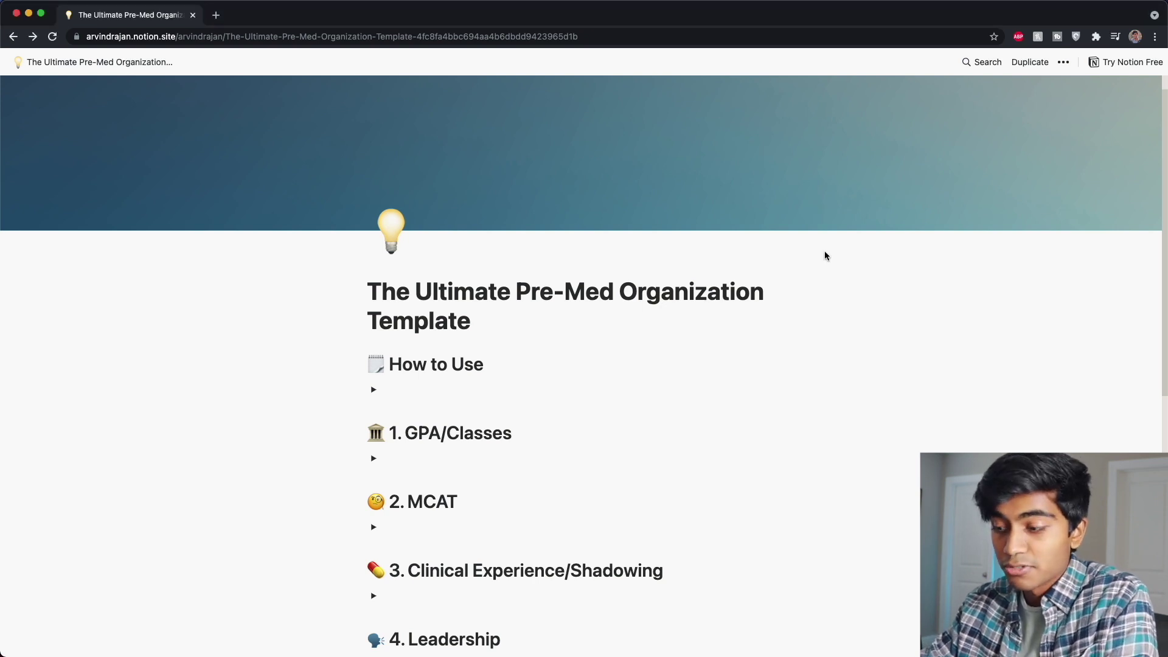
pyautogui.press('super+shift+l')
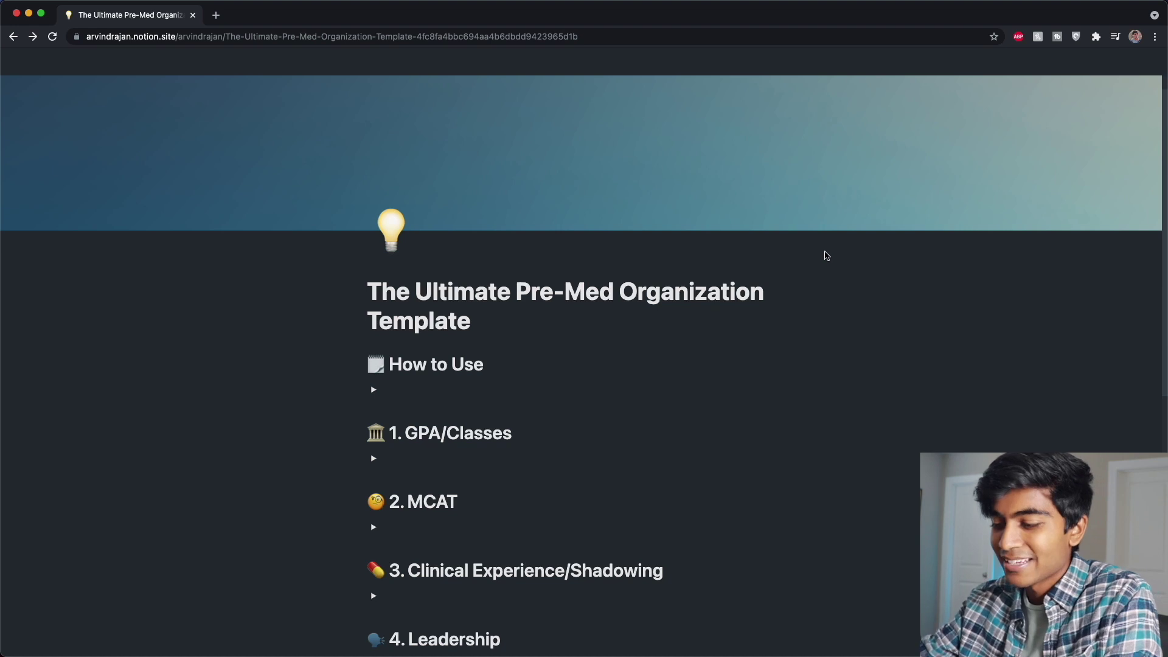
pyautogui.press('super+shift+l')
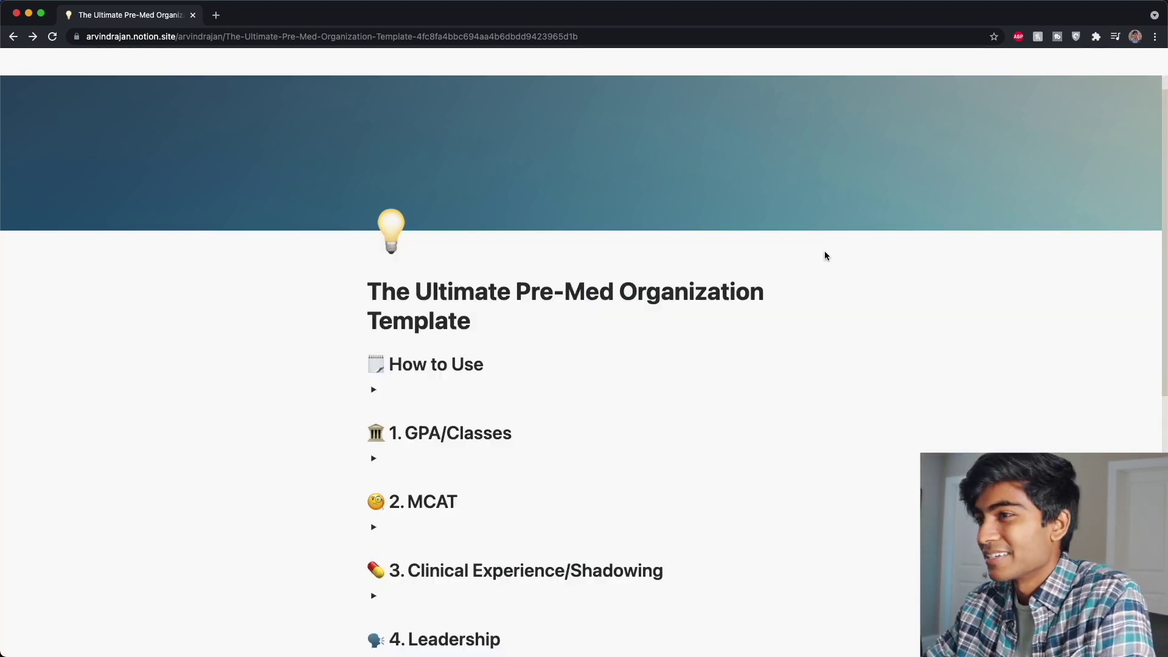
# Step: Expand the How to Use section and read its notes on the template's purpose, duplication and organization
pyautogui.scroll(-3, 366, 284)
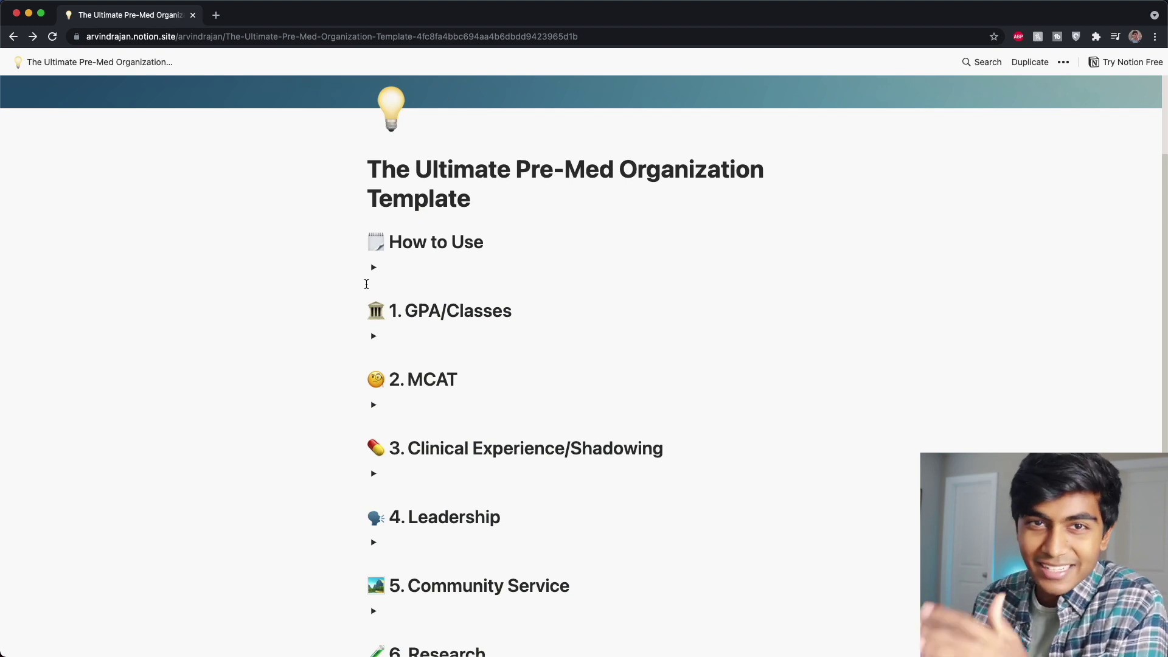
pyautogui.click(374, 267)
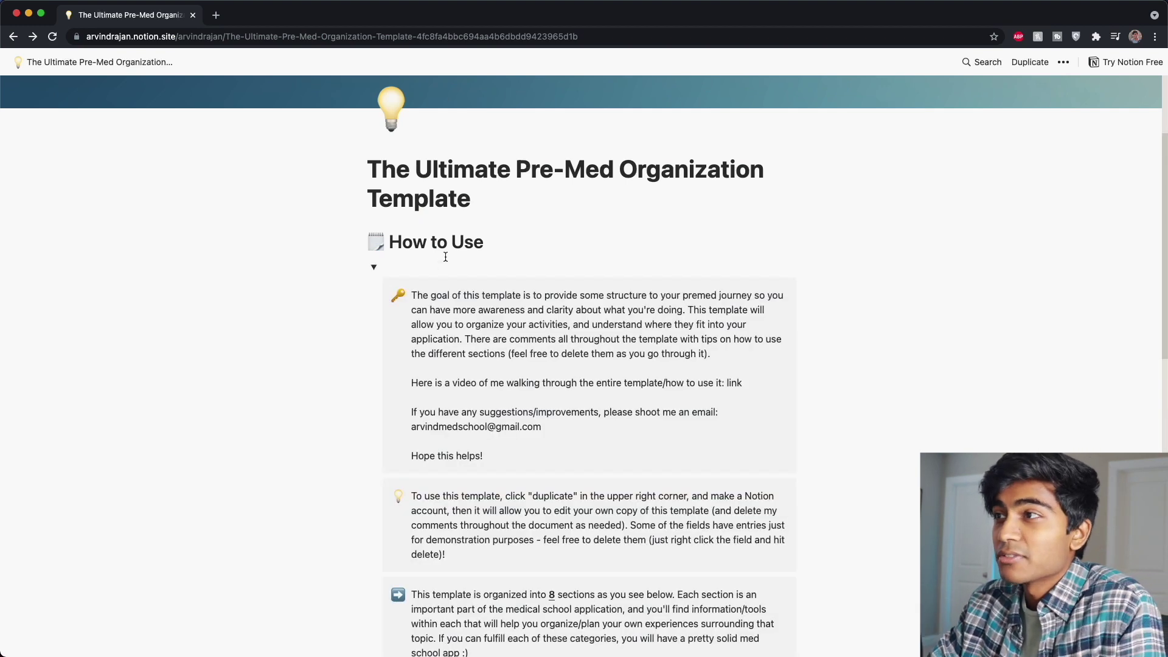
pyautogui.scroll(-2, 561, 310)
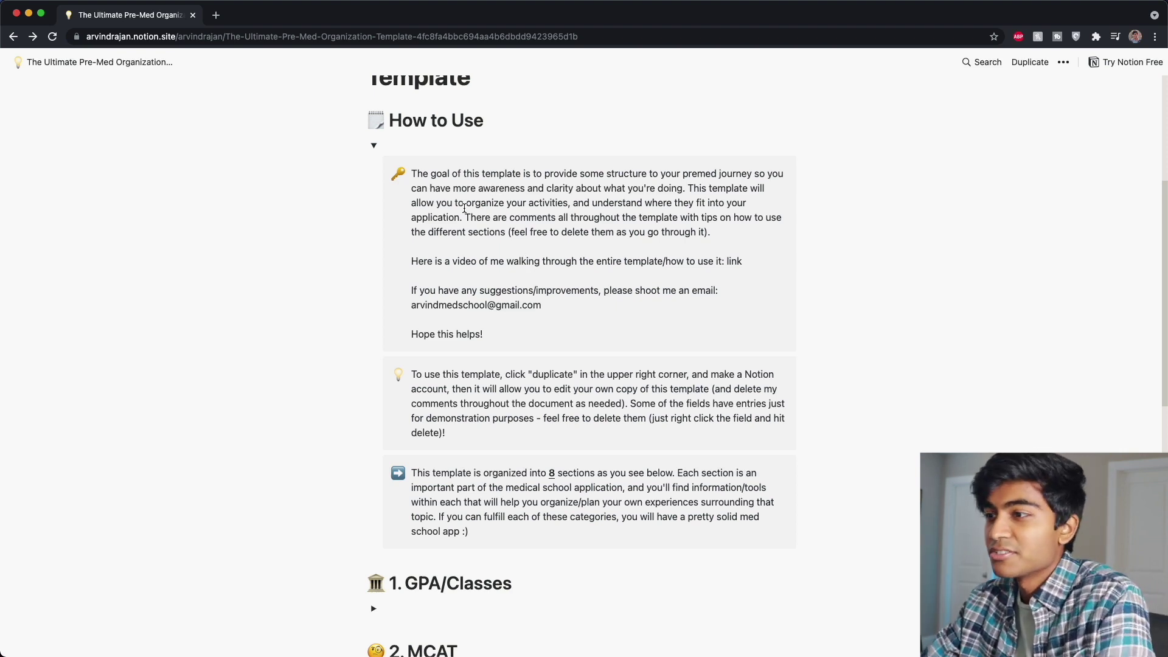
pyautogui.scroll(-3, 464, 209)
pyautogui.click(373, 474)
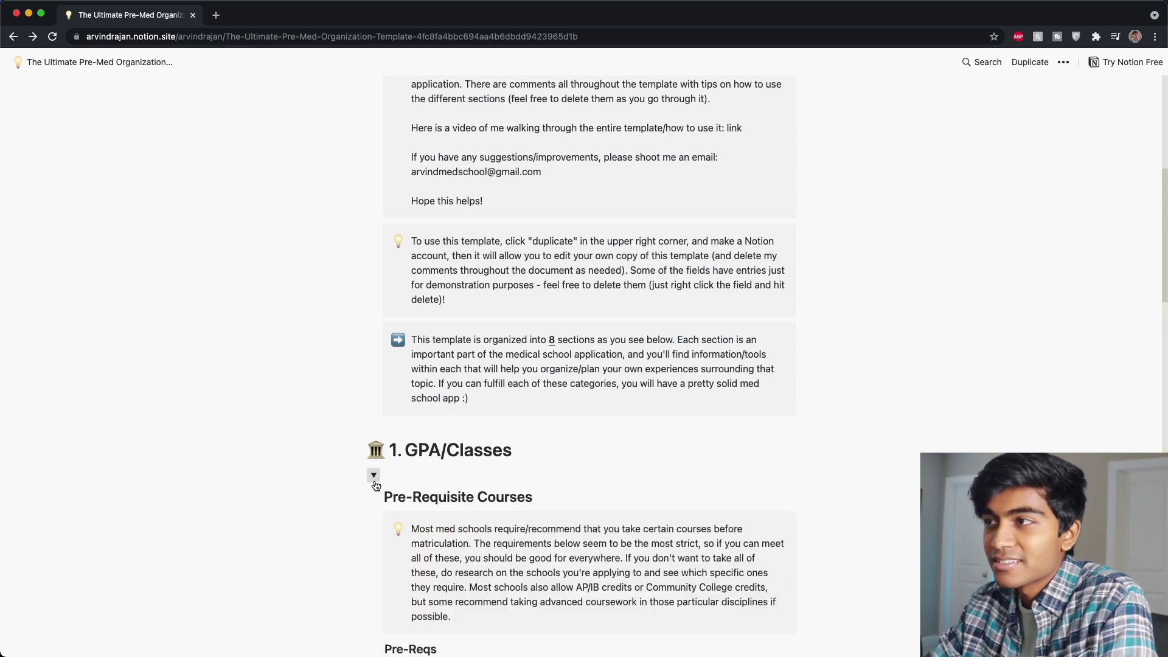
pyautogui.click(374, 475)
pyautogui.scroll(3, 426, 398)
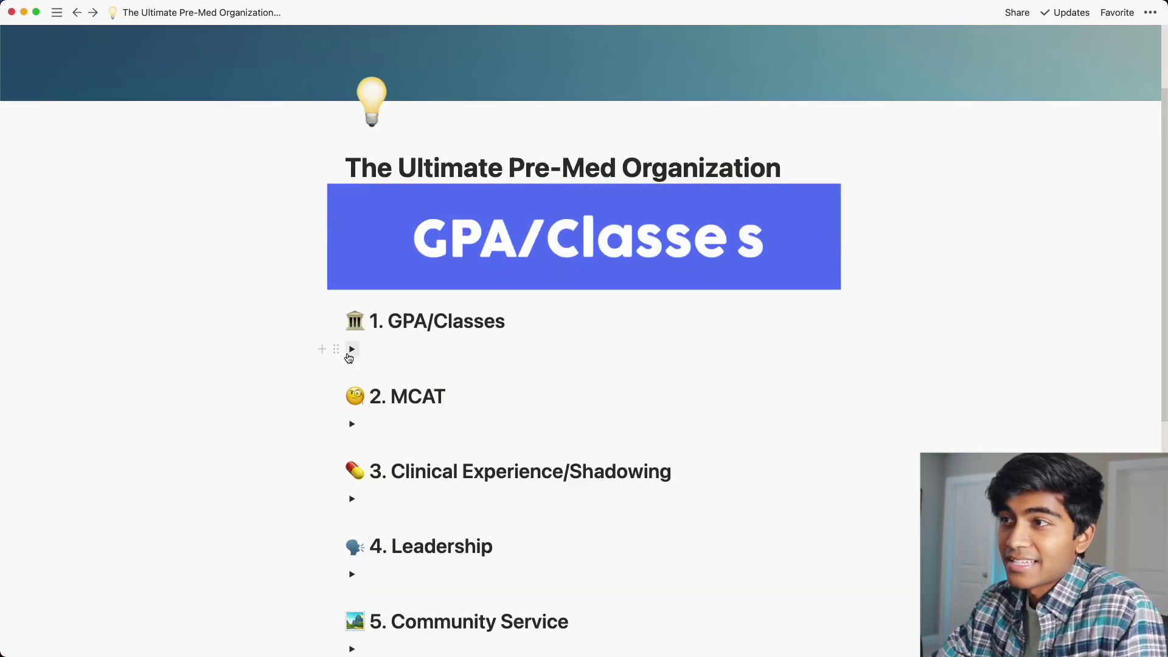
# Step: Expand the GPA/Classes section and review the course categories in the Pre-Req column of the Pre-Reqs table
pyautogui.click(352, 349)
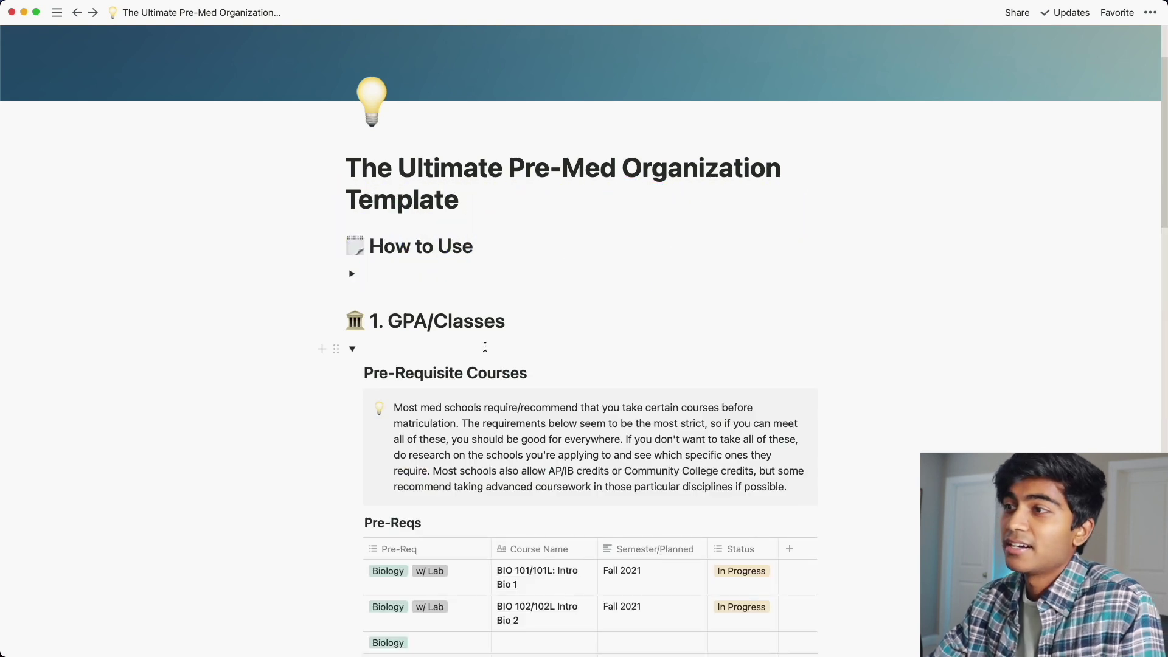
pyautogui.scroll(-2, 484, 347)
pyautogui.scroll(-5, 485, 348)
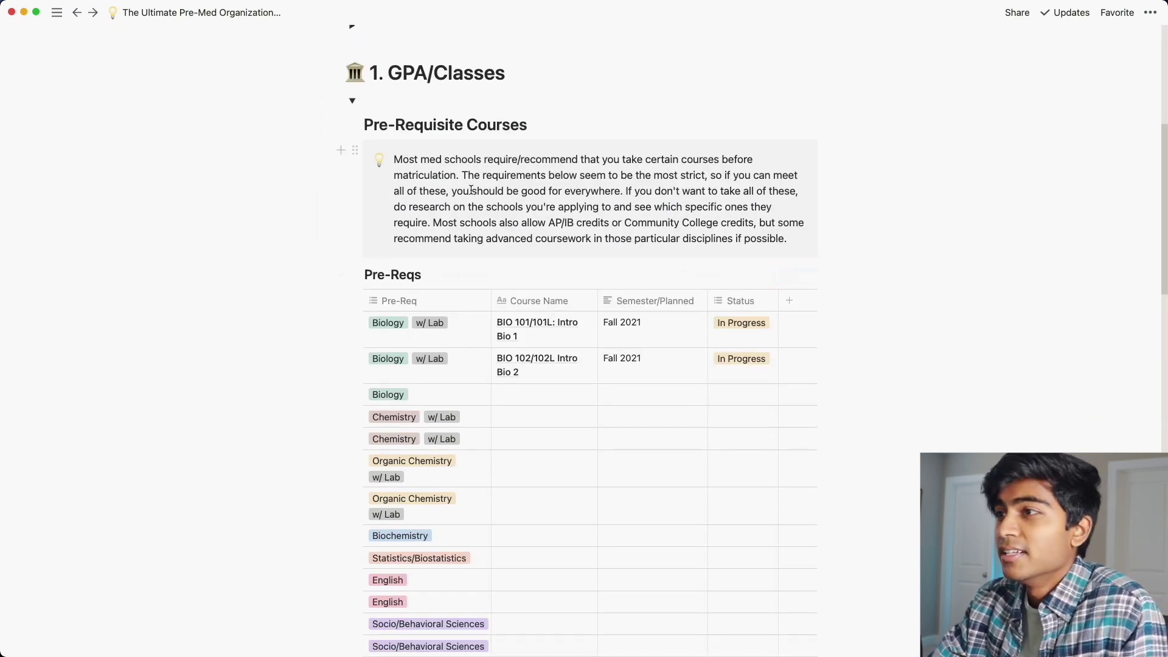
pyautogui.scroll(-3, 520, 357)
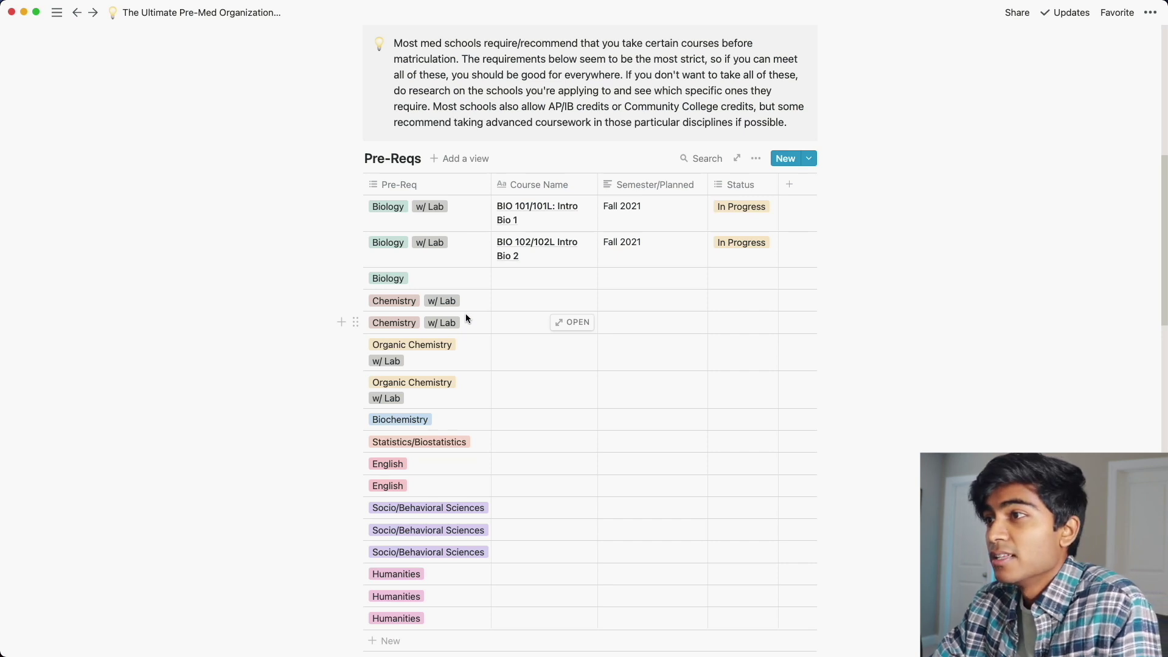
pyautogui.moveTo(459, 216); pyautogui.dragTo(473, 586)
# Step: Check the Course Name, Semester/Planned and Status cells of the empty Biology row, leaving each one blank
pyautogui.click(537, 509)
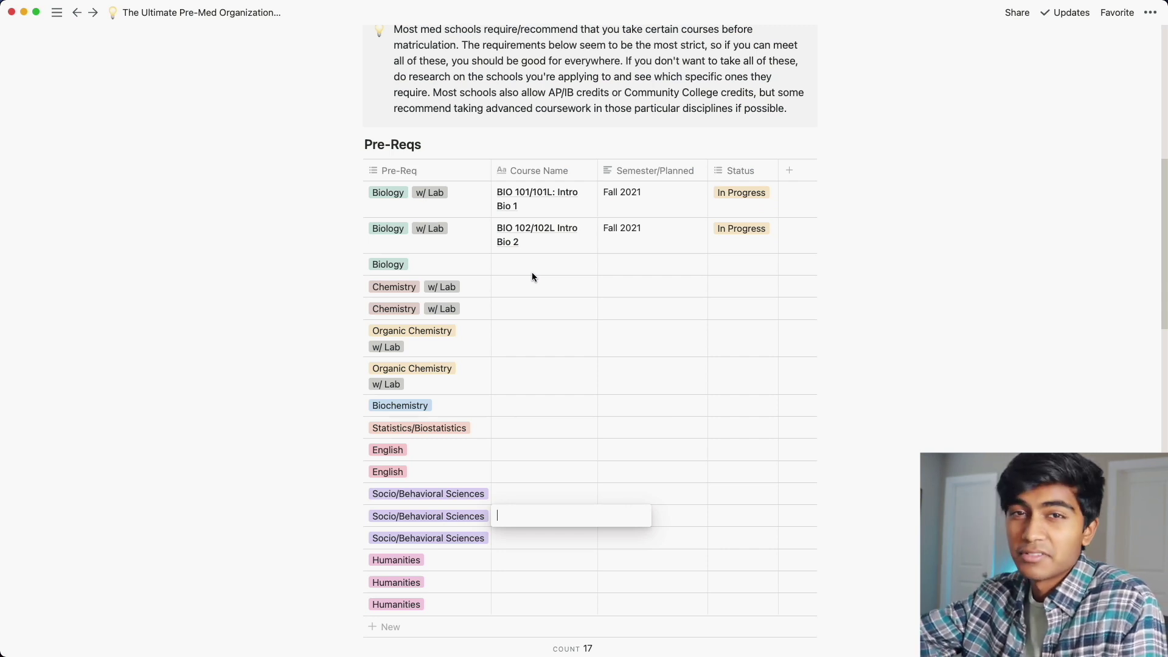
pyautogui.press('Escape')
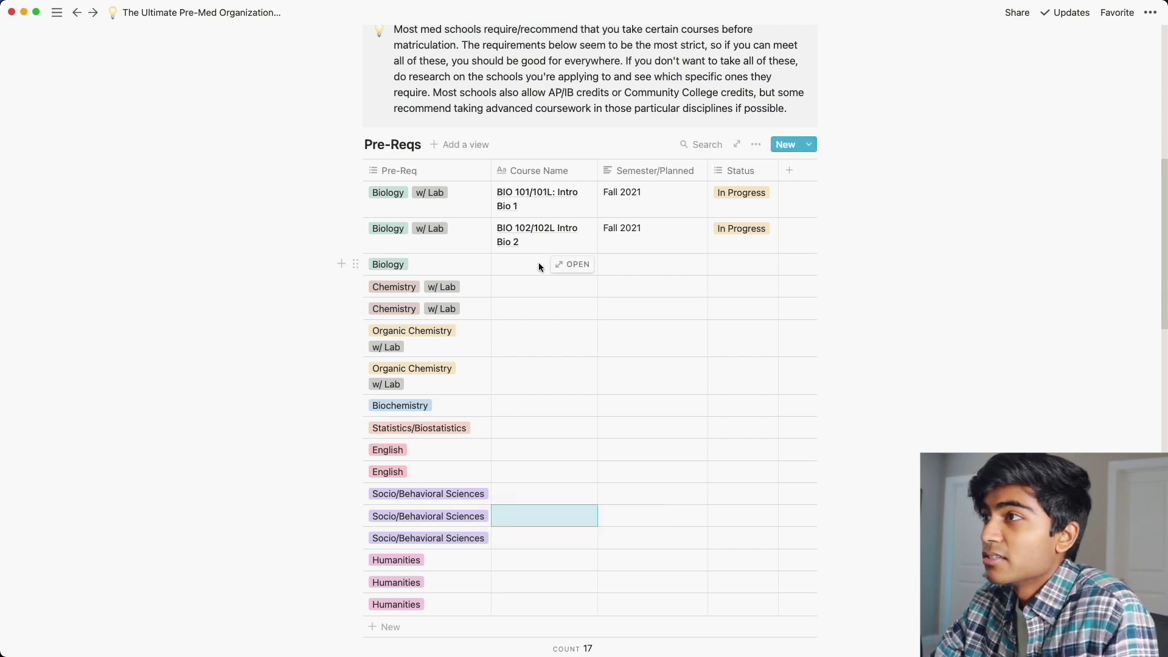
pyautogui.click(539, 263)
pyautogui.write('g')
pyautogui.press('BackSpace')
pyautogui.press('Return')
pyautogui.click(607, 261)
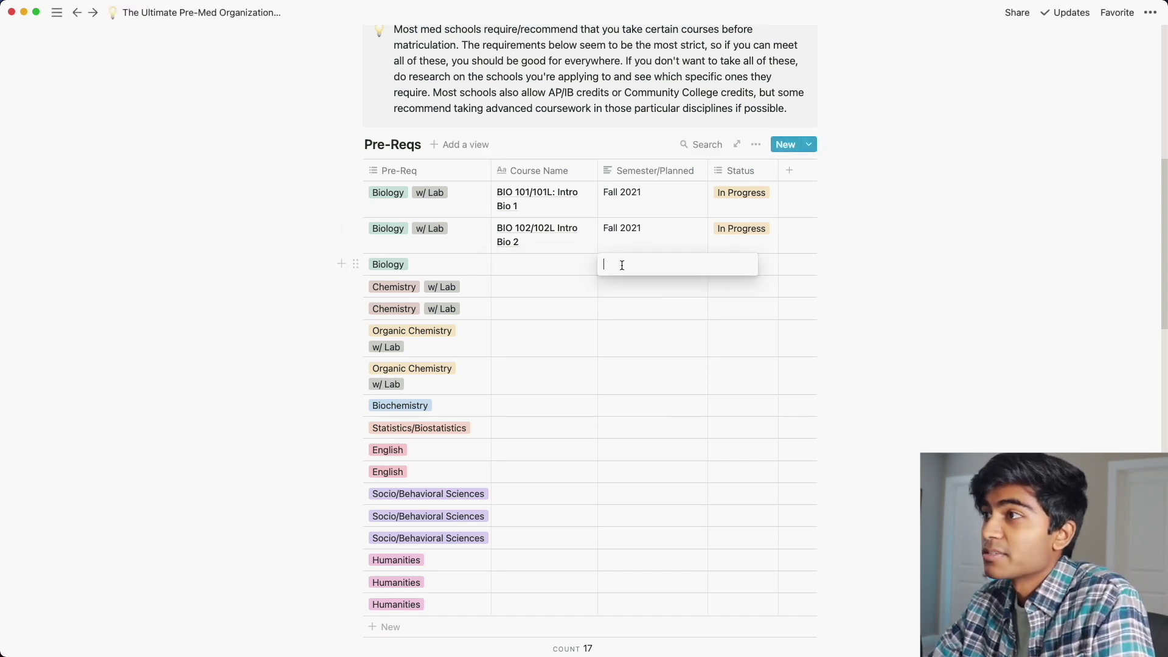
pyautogui.press('Escape')
pyautogui.click(757, 258)
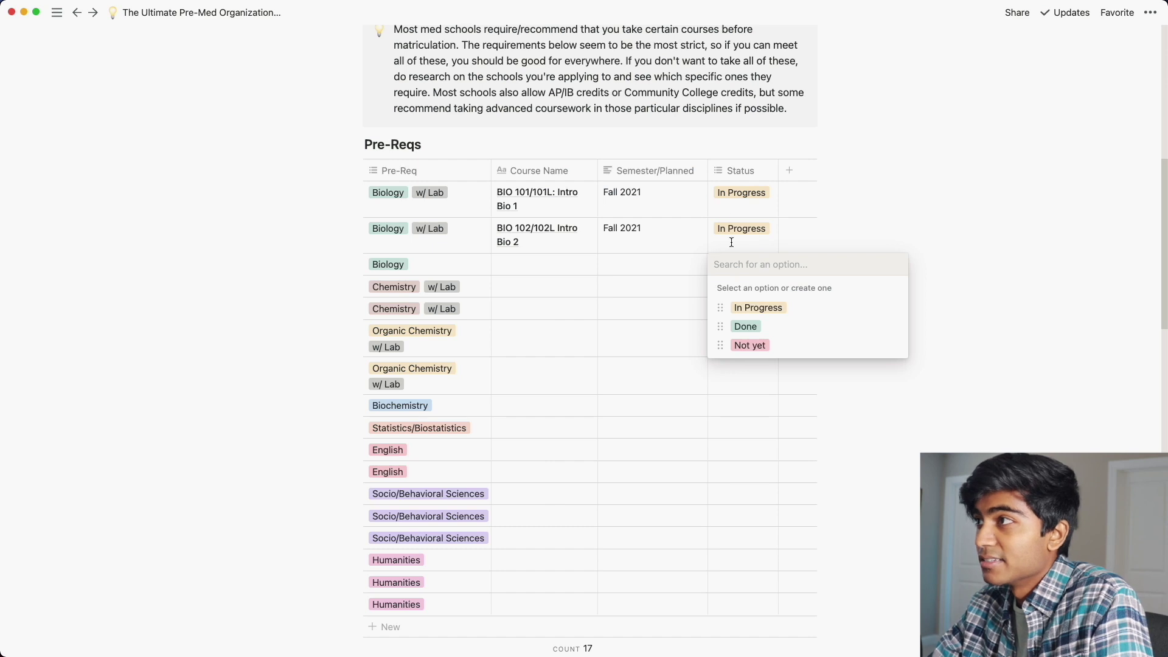
pyautogui.press('Escape')
# Step: Select the course name, semester and status cells of the two BIO example rows and review the Pre-Reqs table
pyautogui.moveTo(581, 216); pyautogui.dragTo(735, 228)
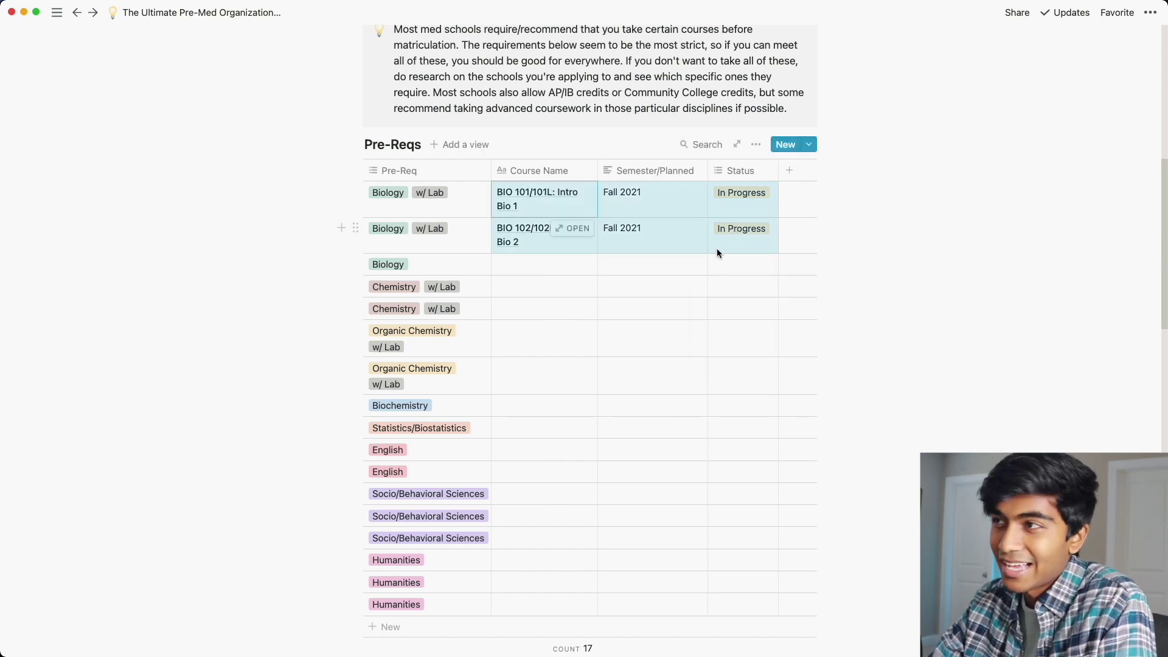
pyautogui.scroll(-5, 664, 263)
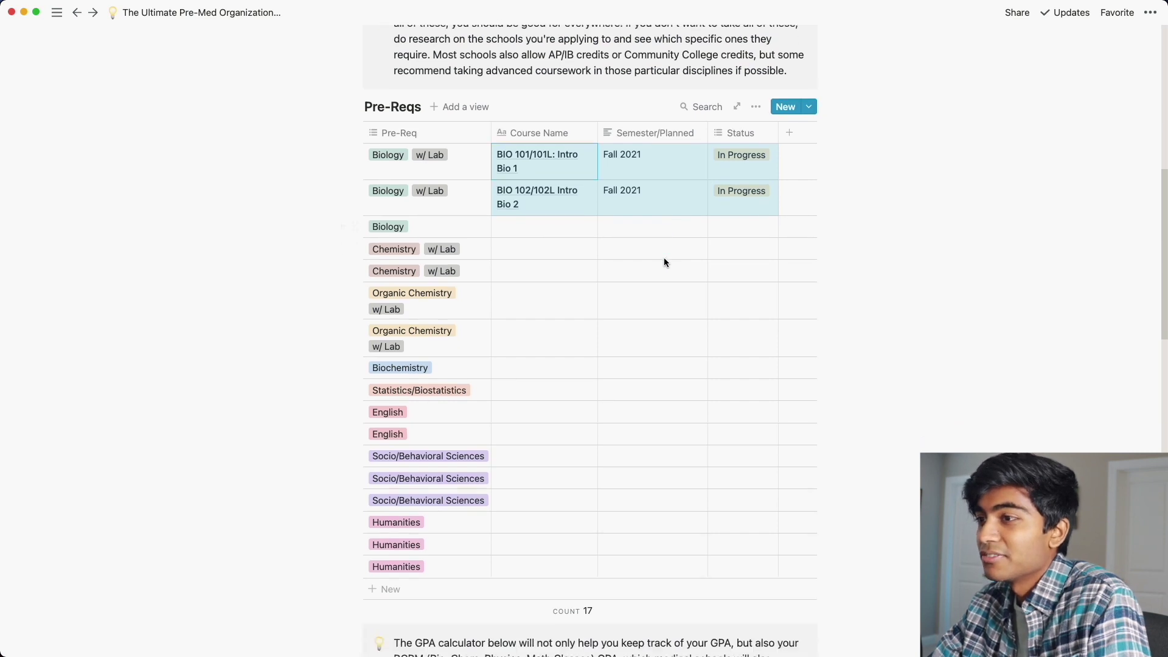
pyautogui.scroll(4, 610, 251)
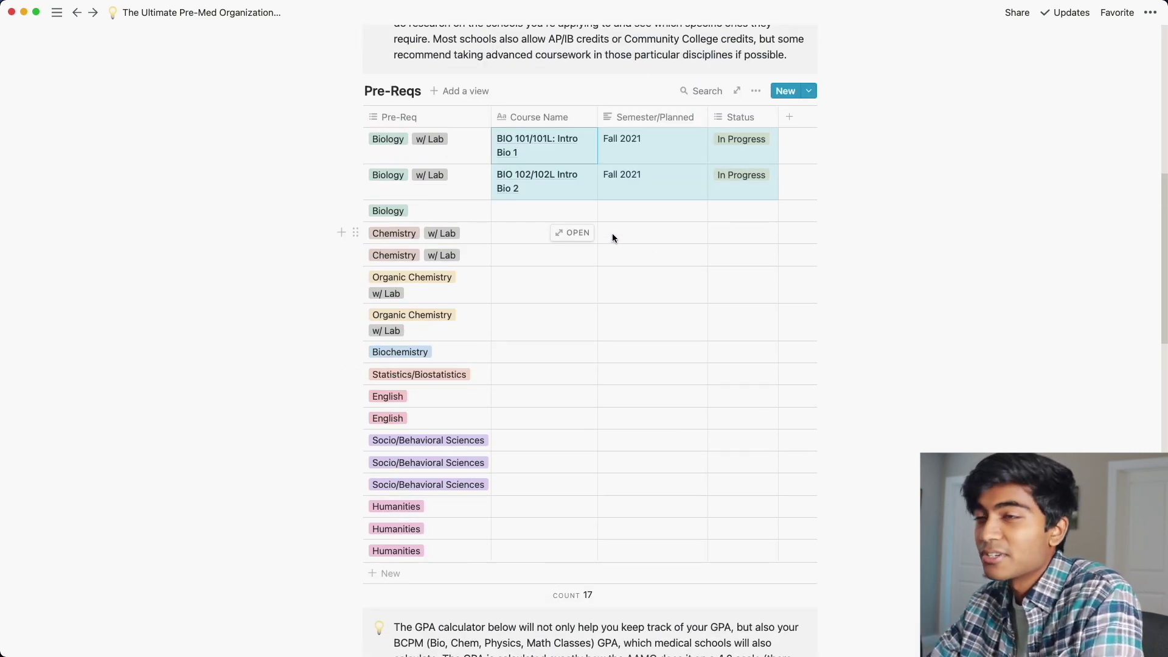
pyautogui.scroll(3, 547, 237)
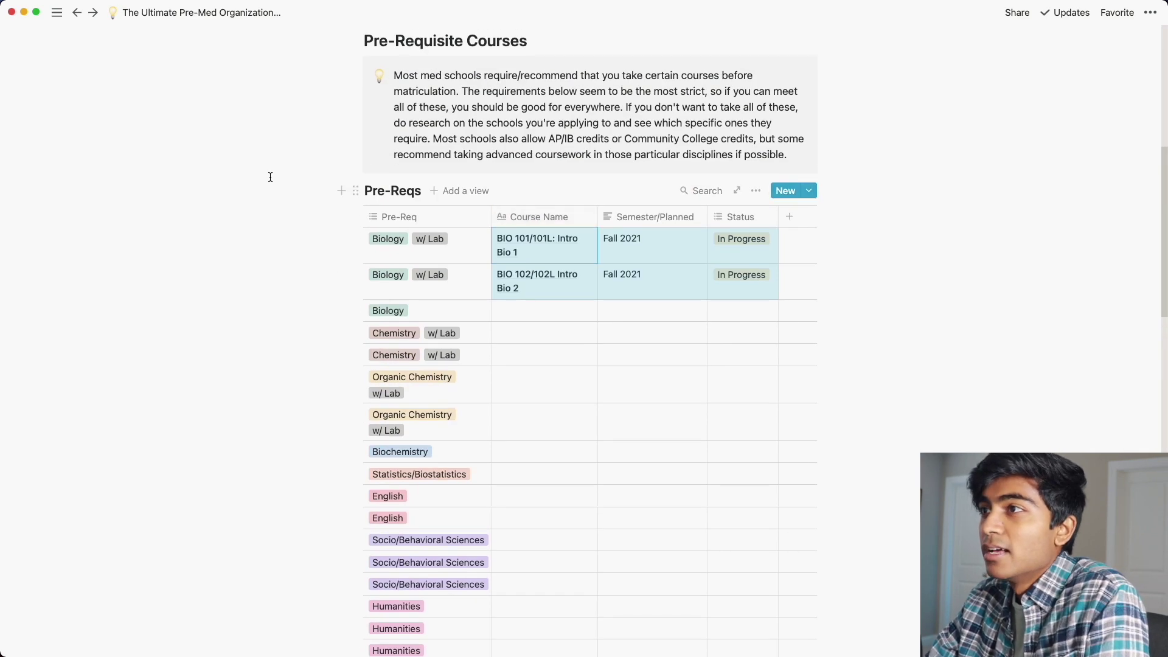
pyautogui.scroll(-2, 599, 294)
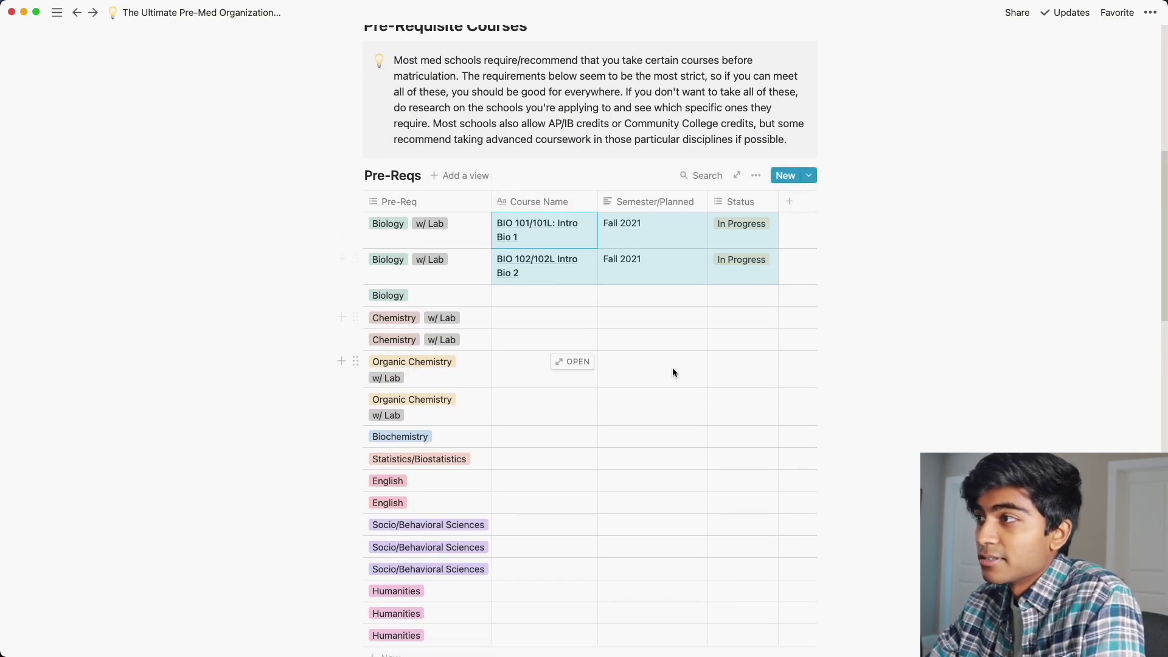
# Step: Examine the Classes table of the AMCAS GPA Calculator, checking the Grade and Year cells of German I
pyautogui.scroll(-8, 664, 382)
pyautogui.scroll(-3, 433, 194)
pyautogui.scroll(2, 434, 190)
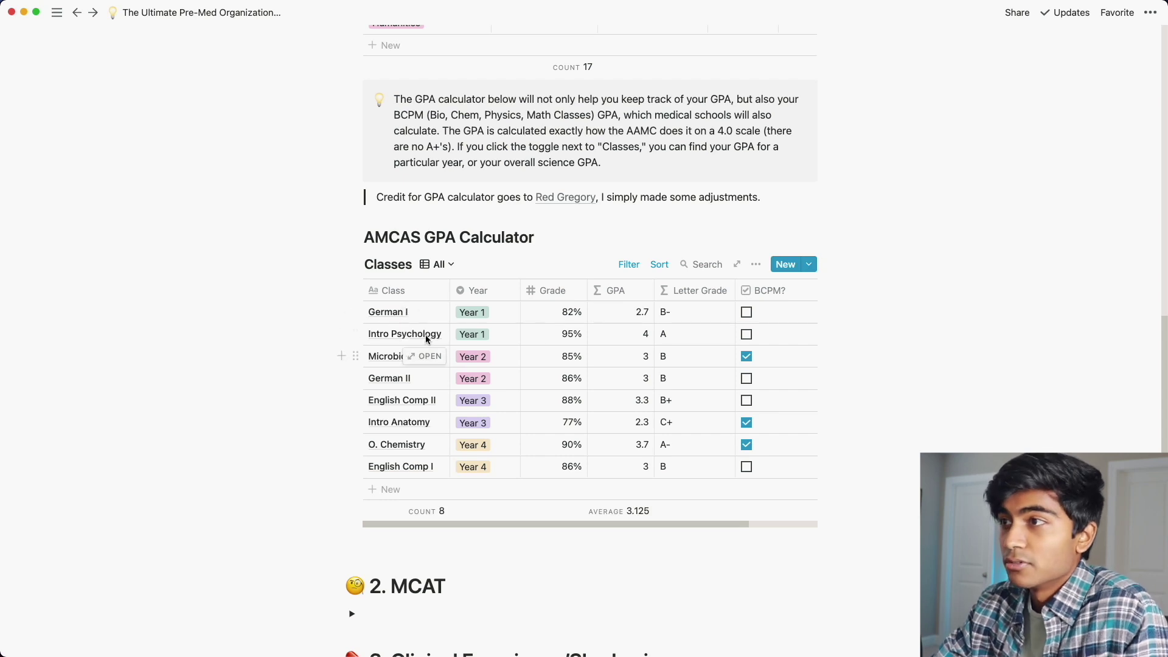
pyautogui.click(572, 313)
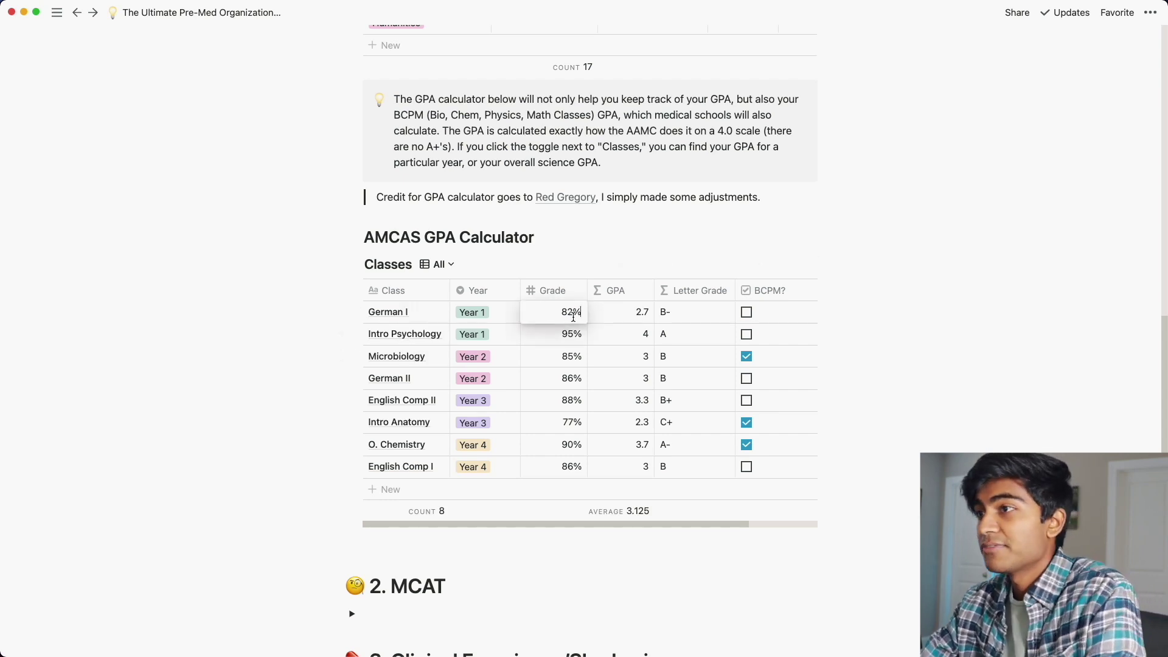
pyautogui.press('Escape')
pyautogui.click(503, 312)
pyautogui.press('Escape')
# Step: Set the German I grade to 90% in the Classes table
pyautogui.click(551, 313)
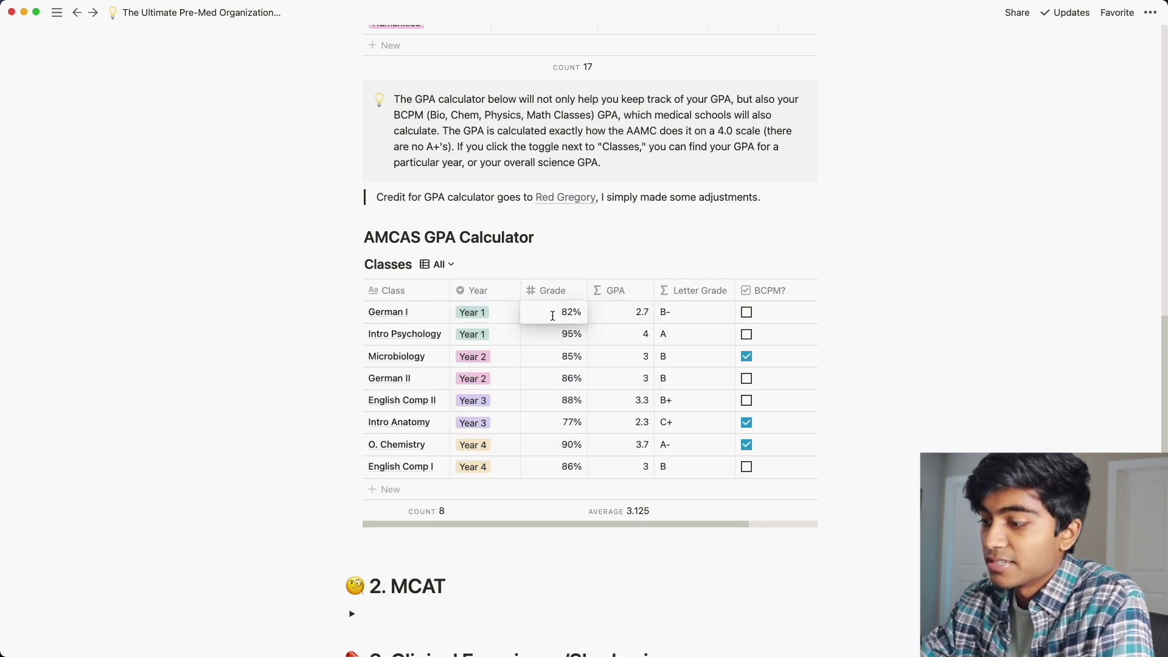
pyautogui.press('BackSpace')
pyautogui.press('BackSpace')
pyautogui.write('90')
pyautogui.press('Return')
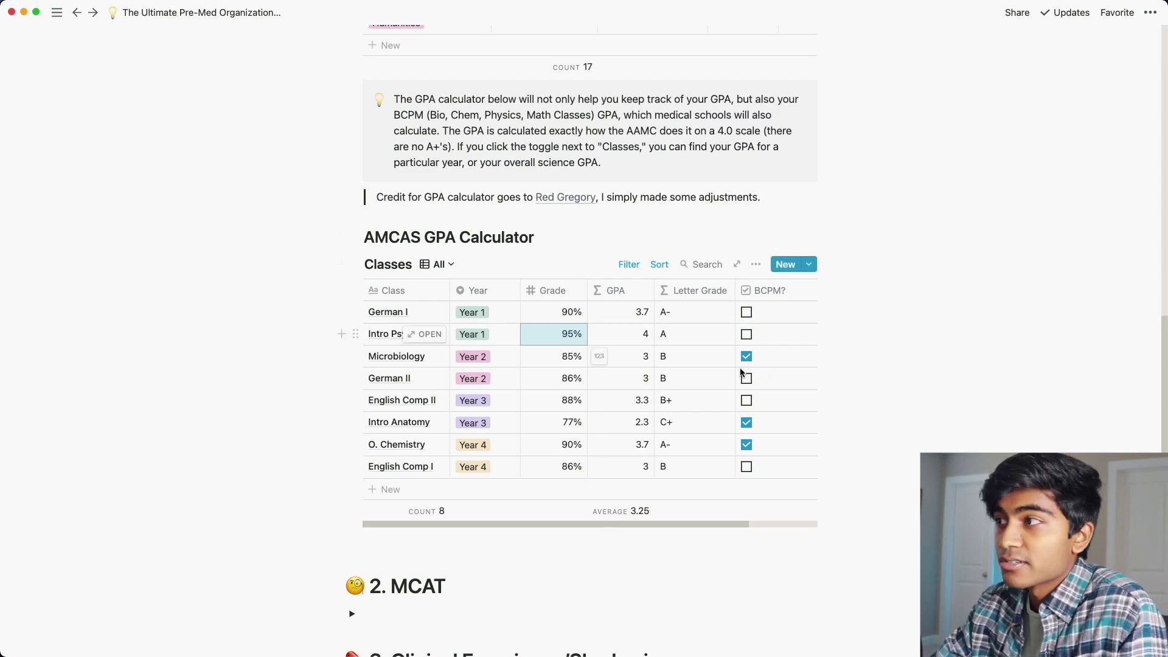
# Step: Turn the BCPM checkbox for Intro Anatomy off and back on
pyautogui.click(748, 426)
pyautogui.click(748, 426)
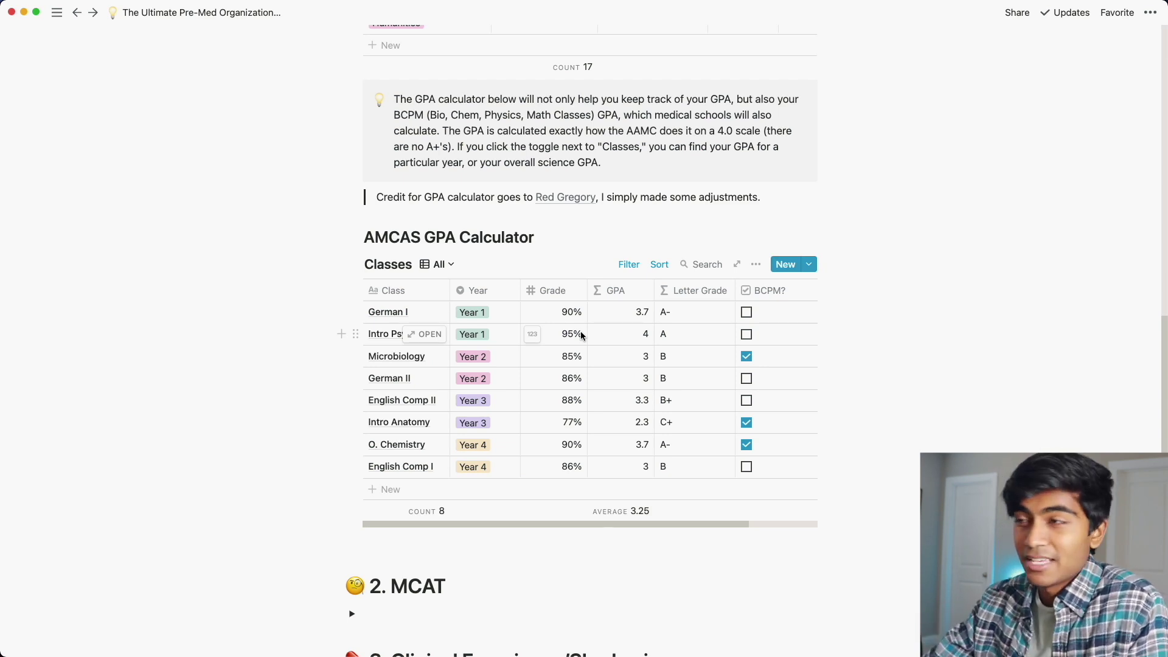
# Step: View the Classes table in the BCPM GPA, Year 1, Year 2 and Year 3 views, and return to the All view
pyautogui.click(443, 266)
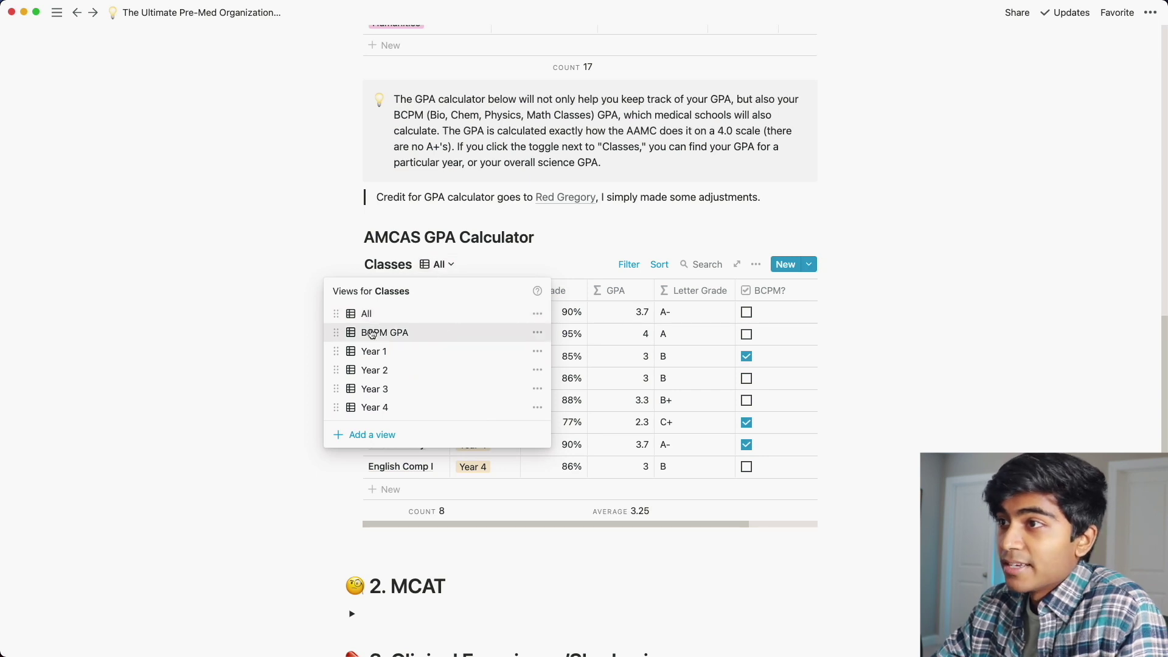
pyautogui.click(373, 333)
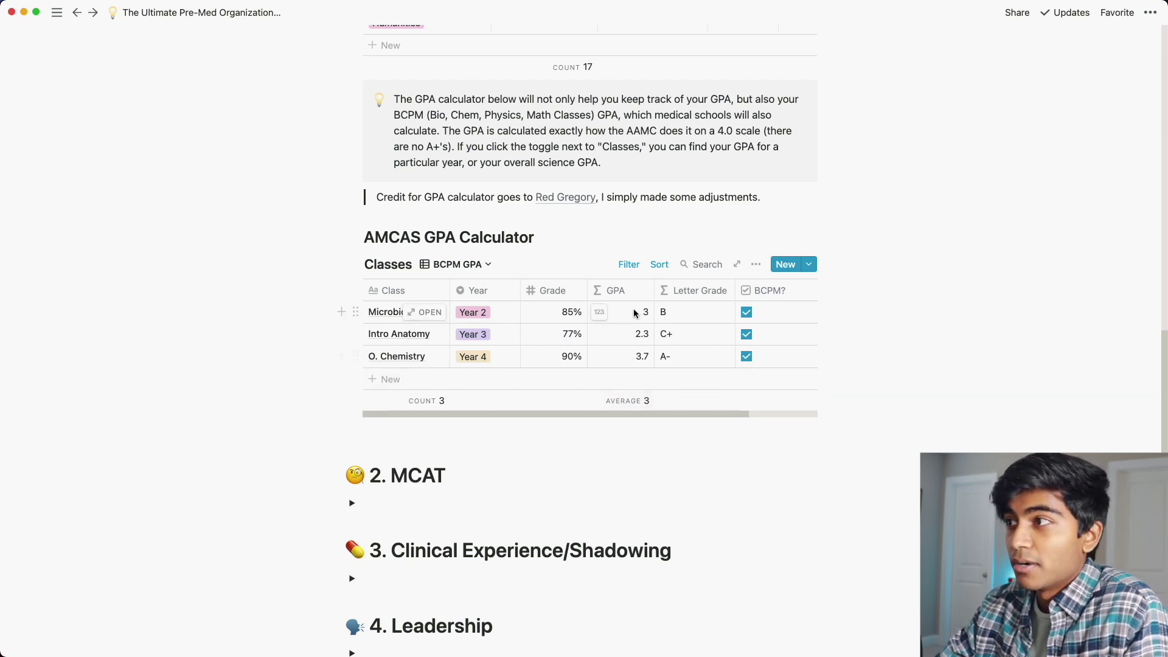
pyautogui.click(462, 265)
pyautogui.click(404, 352)
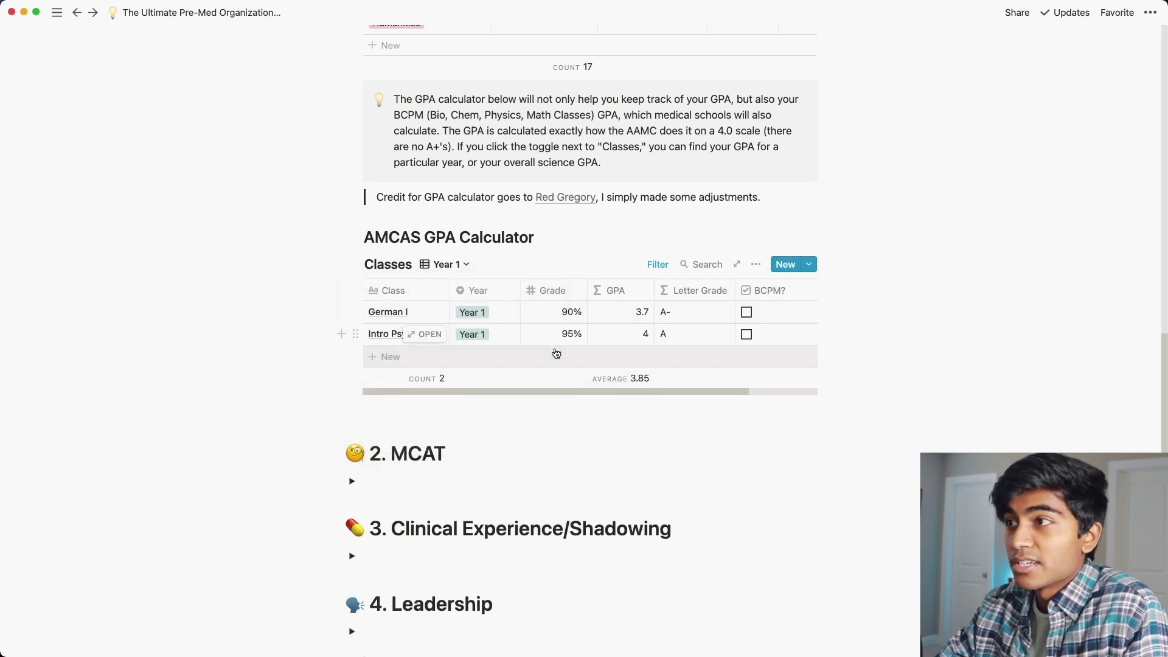
pyautogui.click(461, 264)
pyautogui.click(446, 368)
pyautogui.click(462, 265)
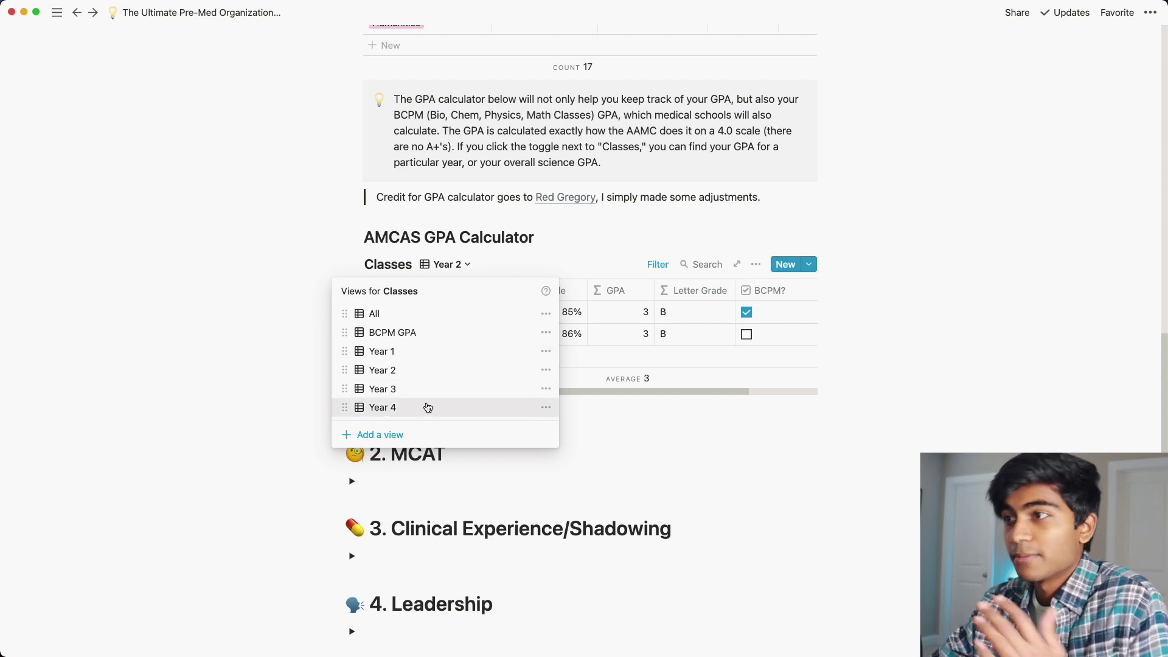
pyautogui.click(426, 391)
pyautogui.click(450, 264)
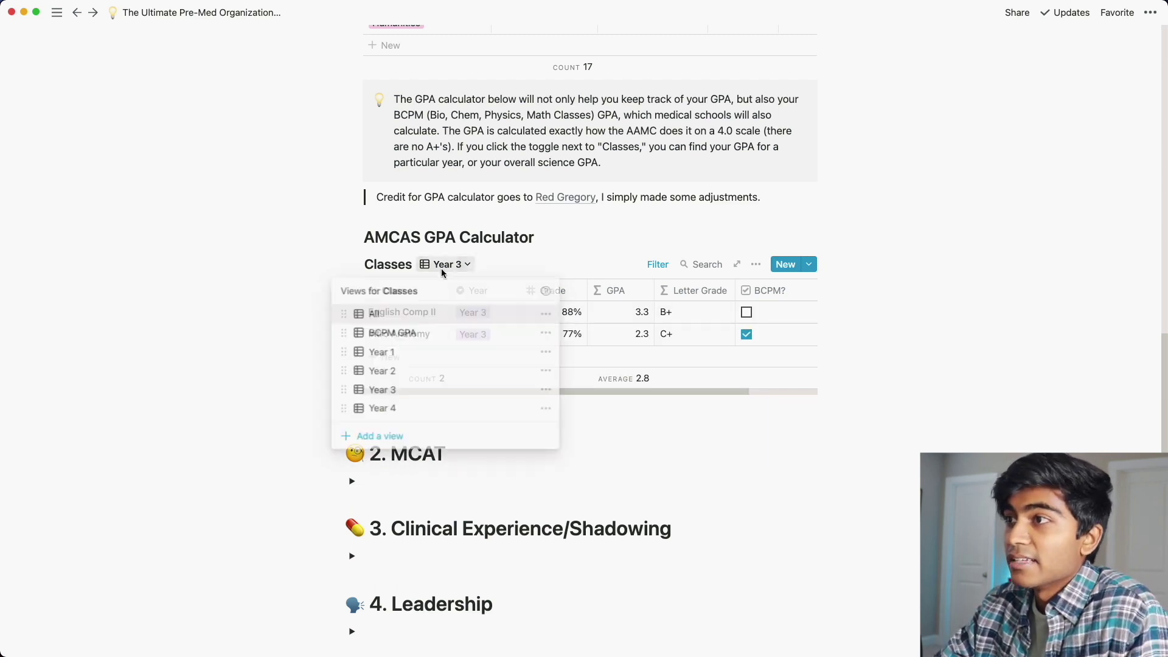
pyautogui.click(441, 315)
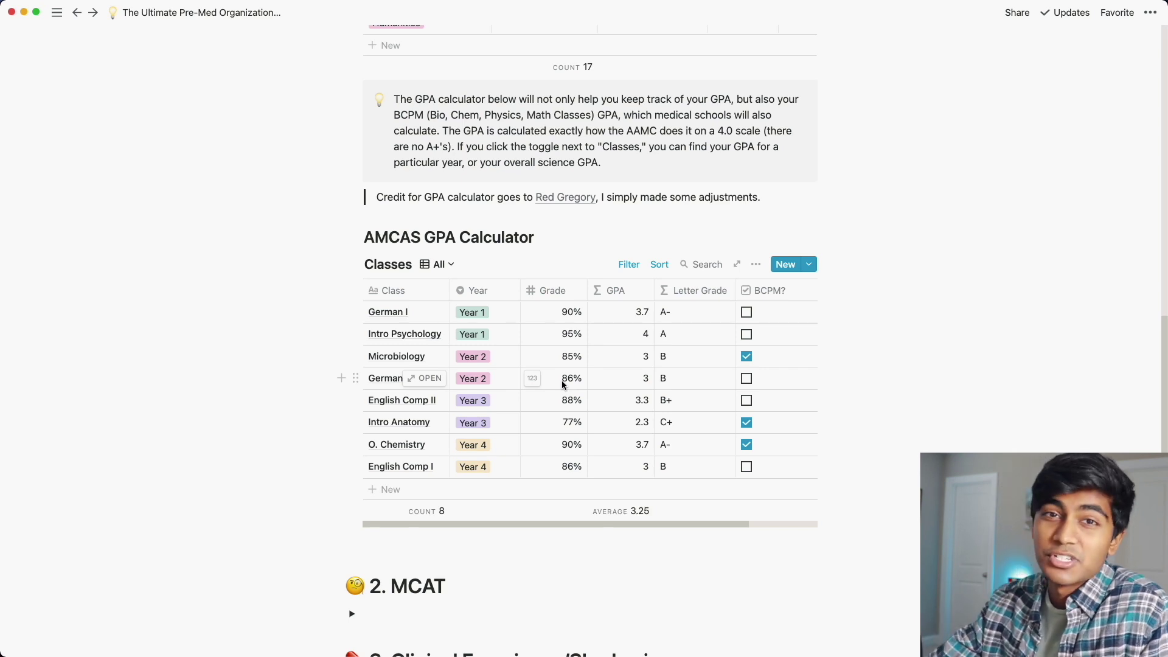
# Step: Return to the GPA/Classes heading and collapse the section
pyautogui.scroll(3, 545, 380)
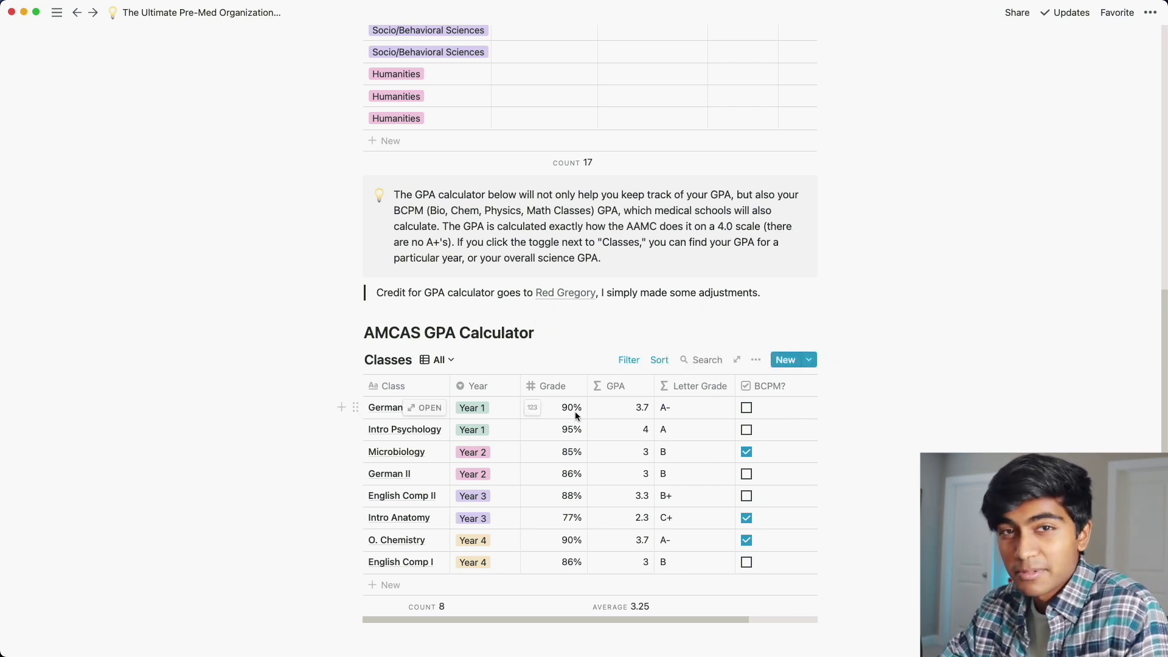
pyautogui.scroll(15, 575, 411)
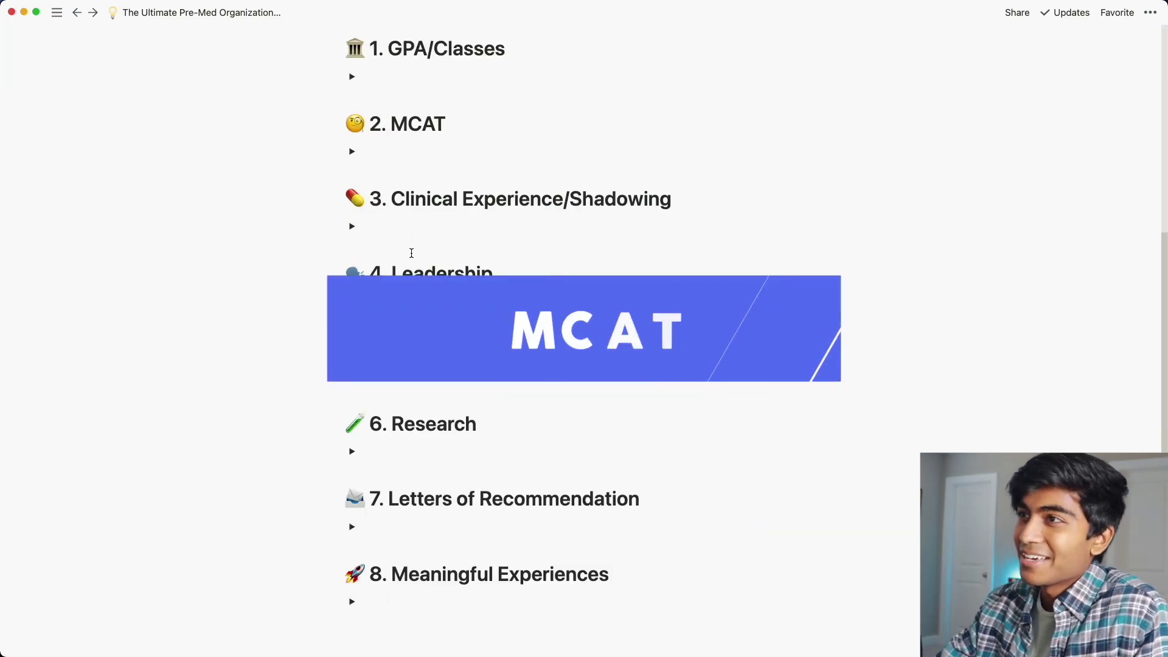
# Step: Expand the MCAT section and look over the linked free resource compilation page and the MCAT Action Items board
pyautogui.click(353, 152)
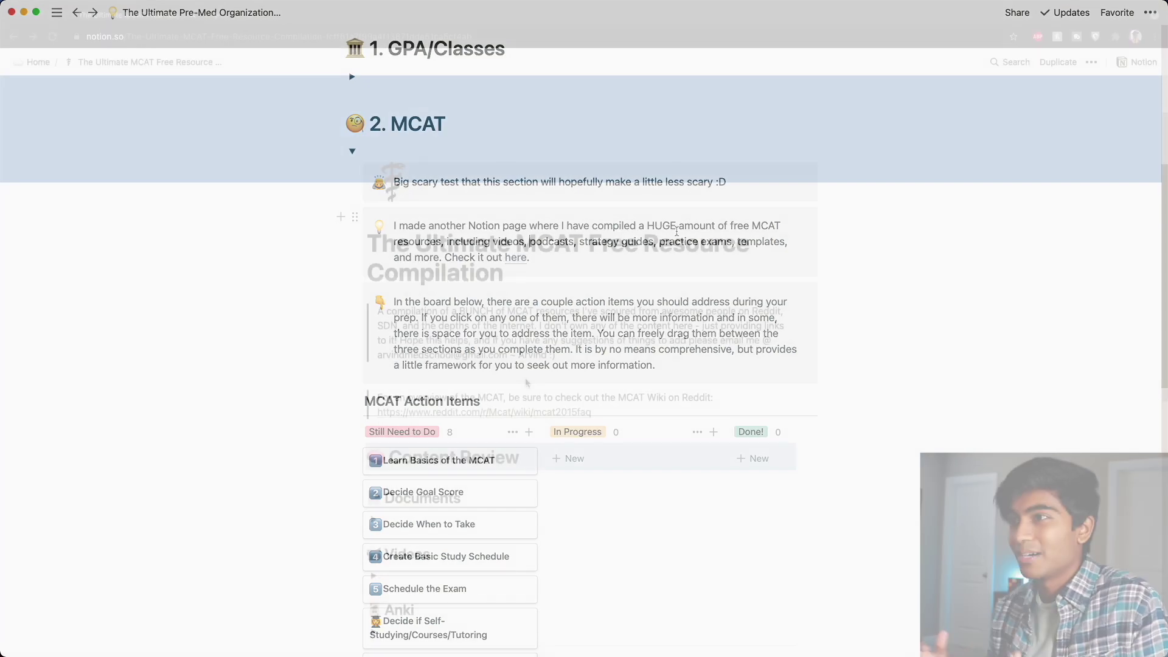
pyautogui.scroll(-5, 526, 365)
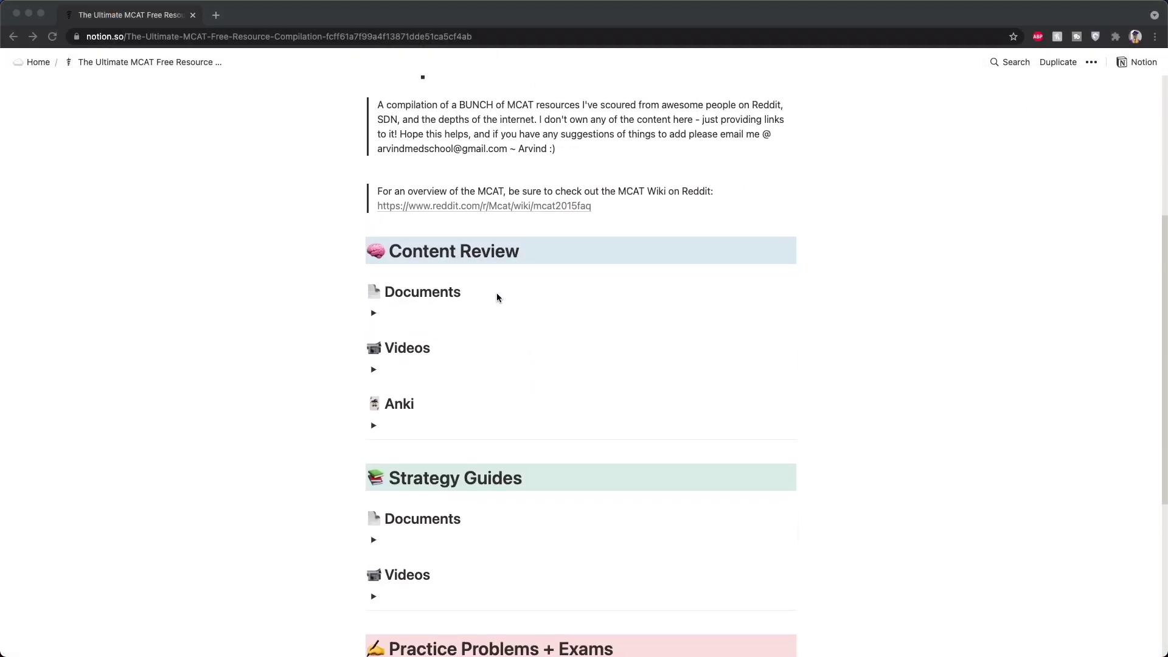
pyautogui.scroll(-1, 449, 263)
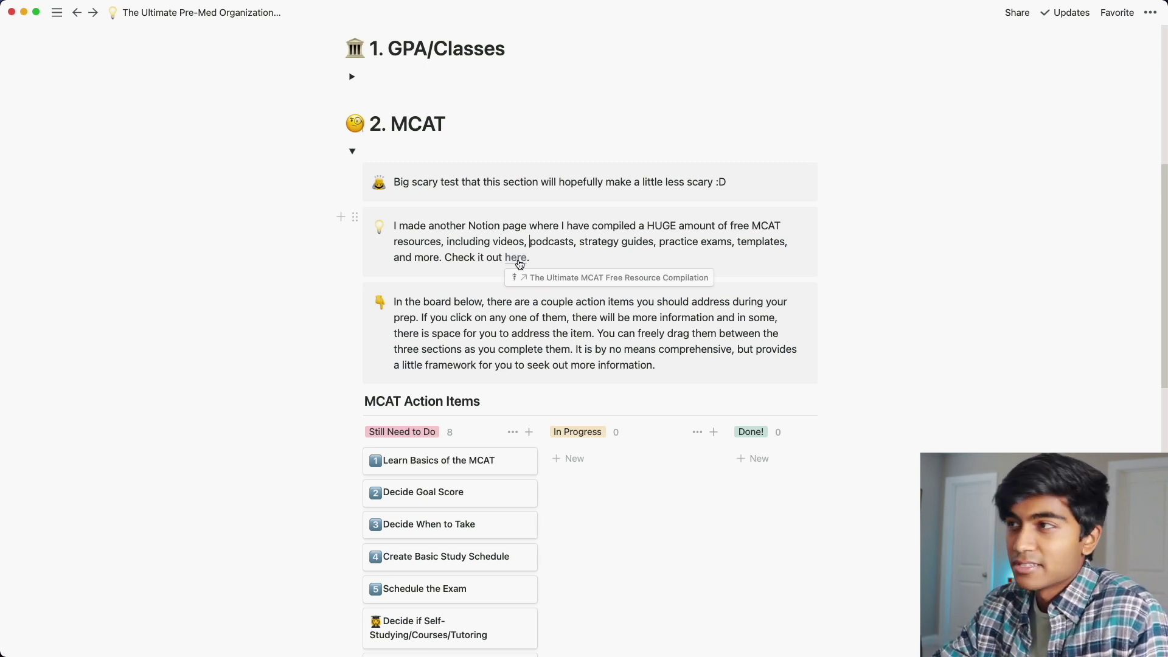
pyautogui.scroll(-5, 496, 316)
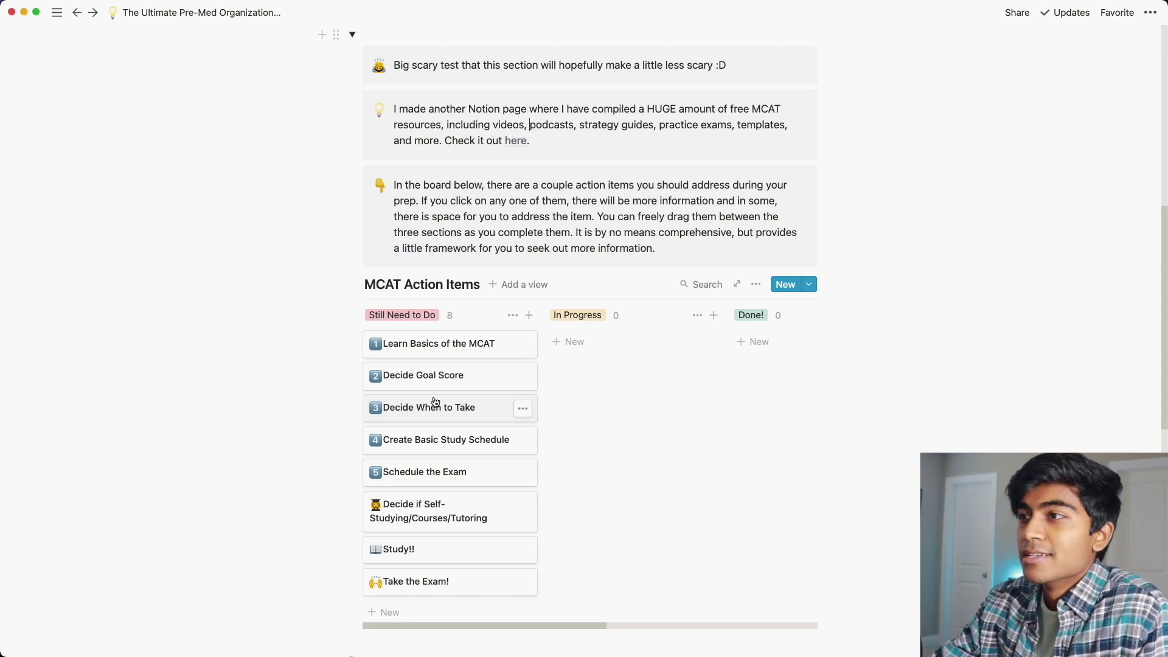
# Step: View the Learn Basics of the MCAT and Decide Goal Score cards, closing each one after reading
pyautogui.click(435, 353)
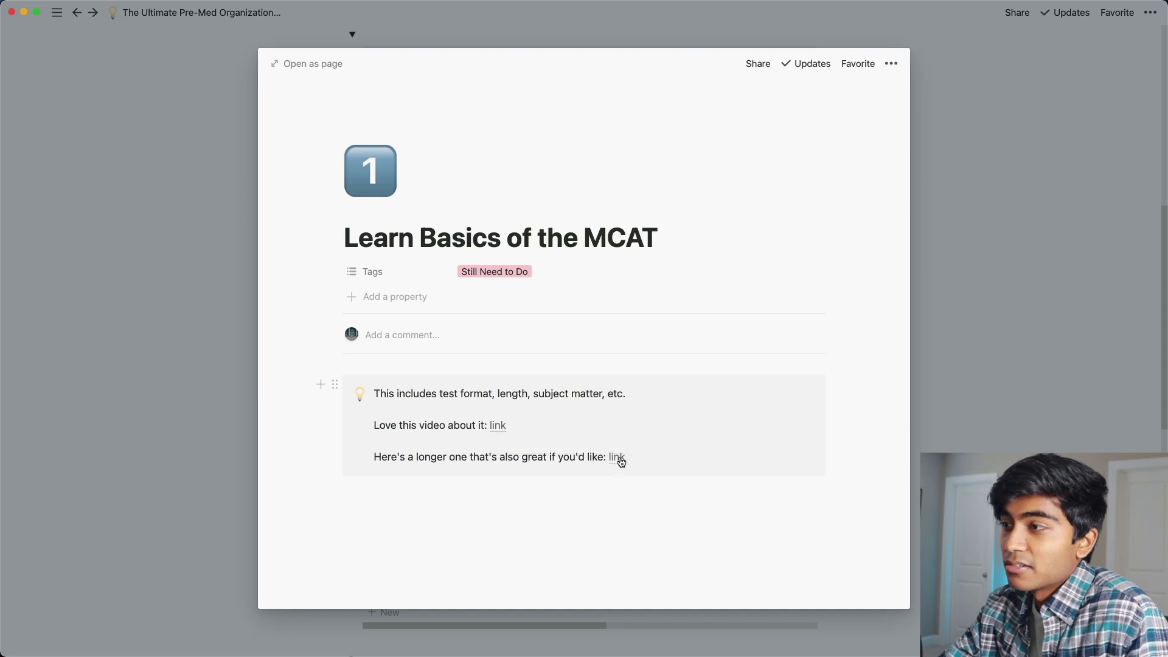
pyautogui.click(966, 354)
pyautogui.click(418, 381)
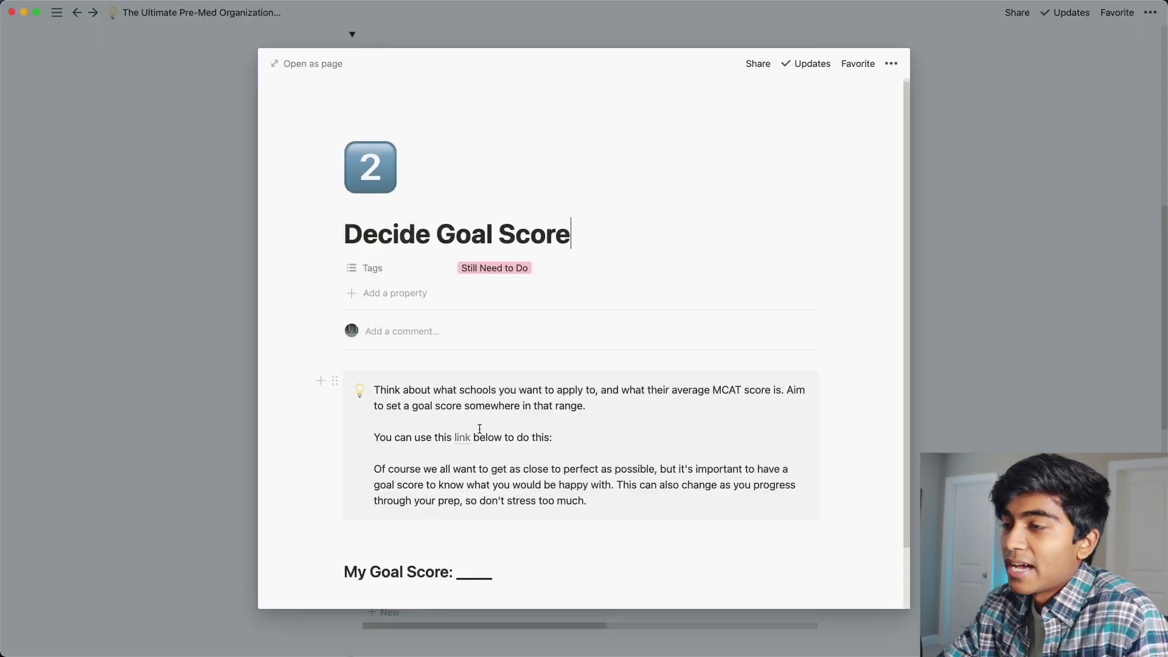
pyautogui.click(977, 392)
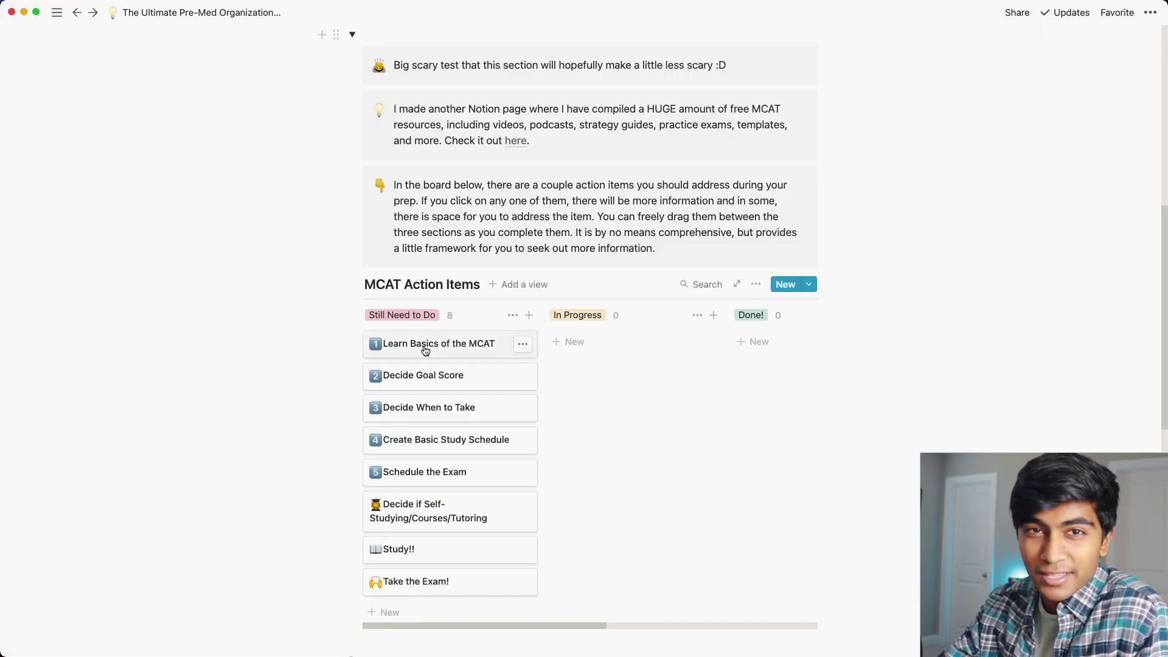
# Step: Move the Learn Basics of the MCAT card to In Progress, on to Done!, and back to Still Need to Do
pyautogui.moveTo(427, 347); pyautogui.dragTo(565, 358)
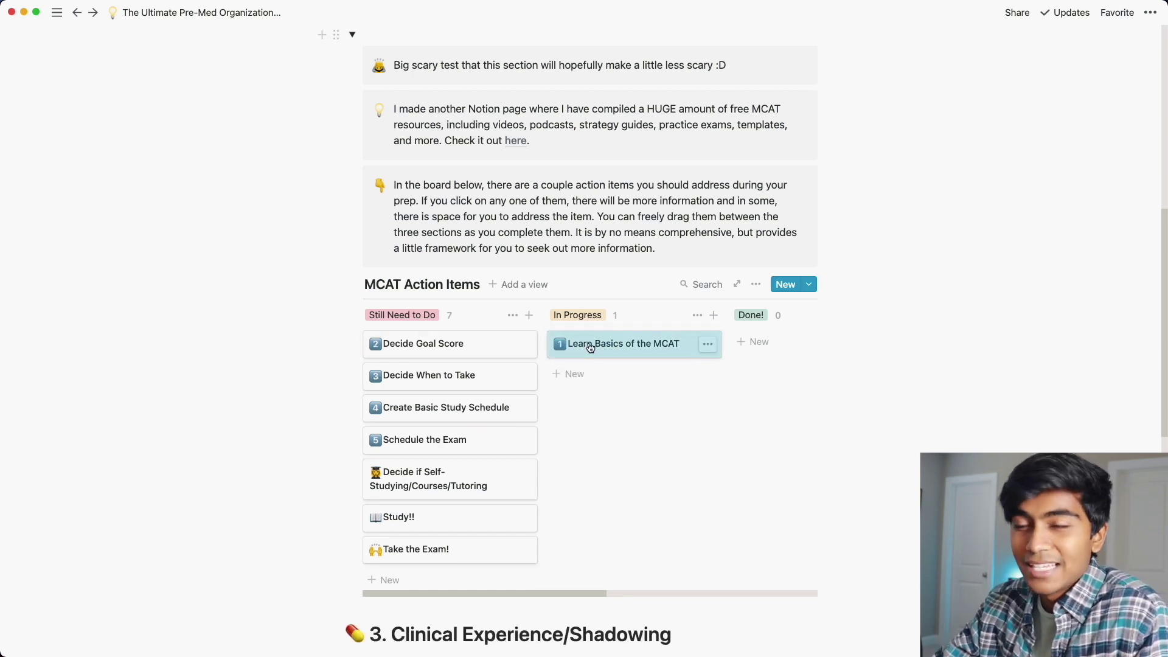
pyautogui.moveTo(590, 347); pyautogui.dragTo(742, 345)
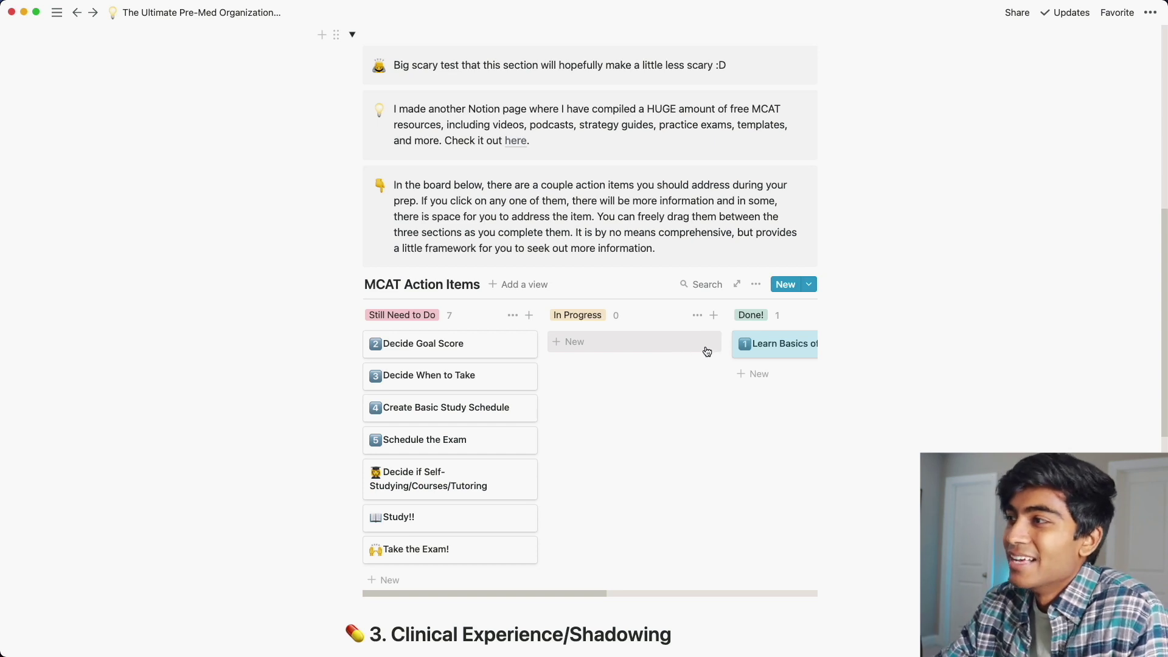
pyautogui.moveTo(777, 342); pyautogui.dragTo(472, 353)
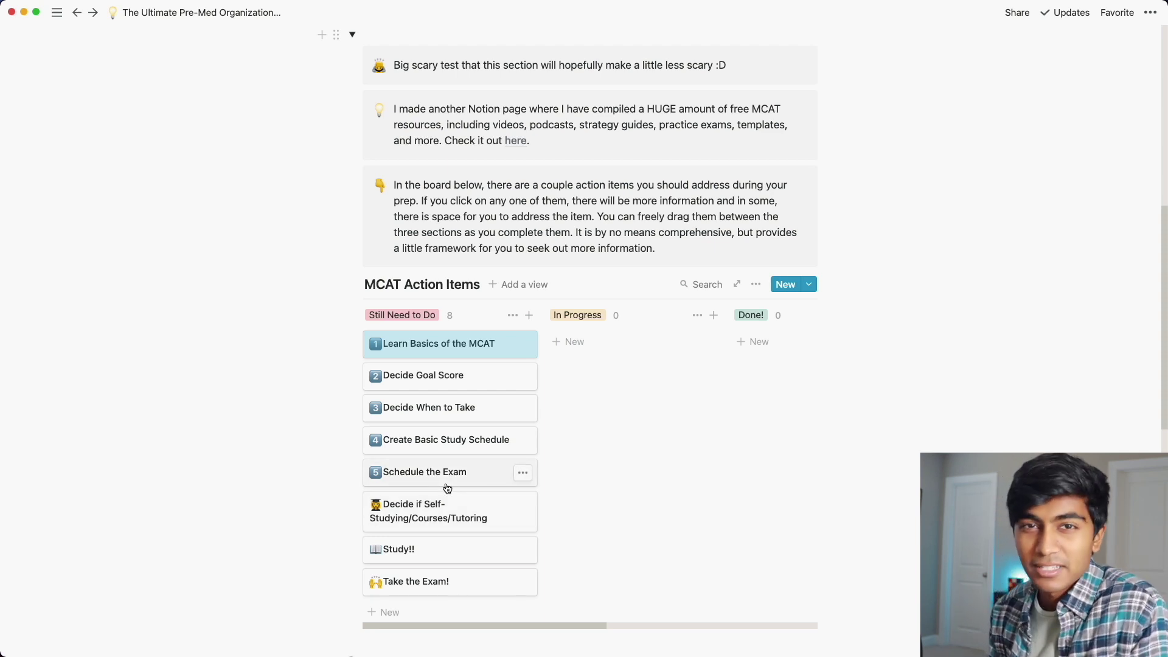
# Step: Read the Create Basic Study Schedule card, close it, and collapse the MCAT section
pyautogui.click(448, 441)
pyautogui.scroll(-2, 471, 390)
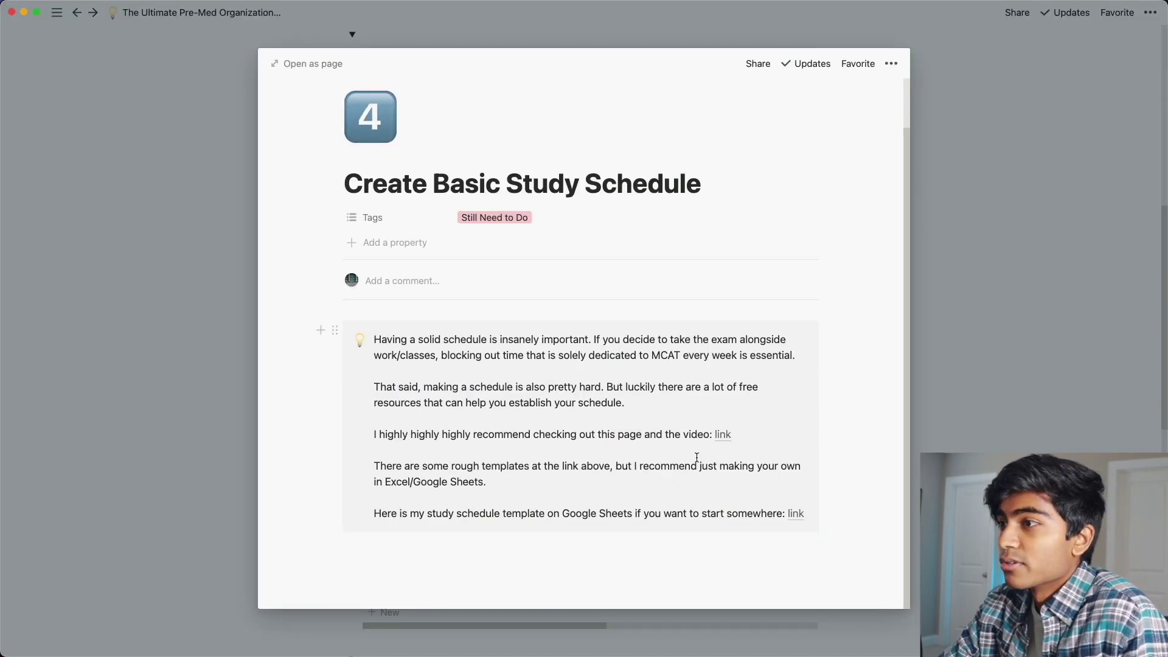
pyautogui.click(1006, 365)
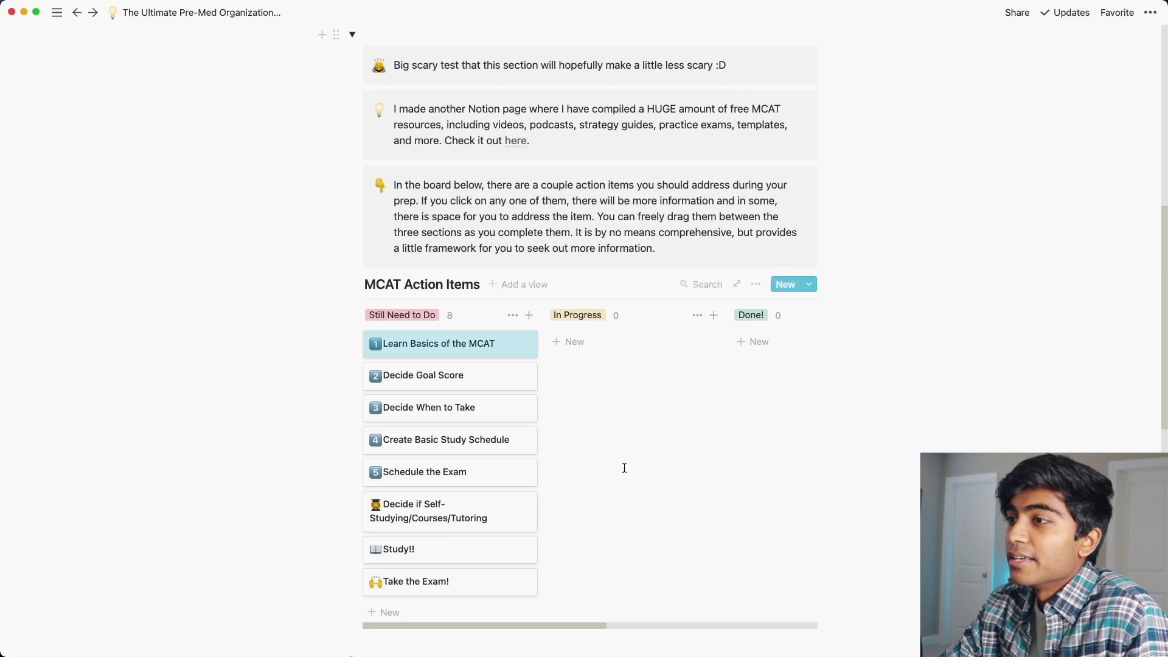
pyautogui.scroll(2, 608, 468)
pyautogui.click(352, 145)
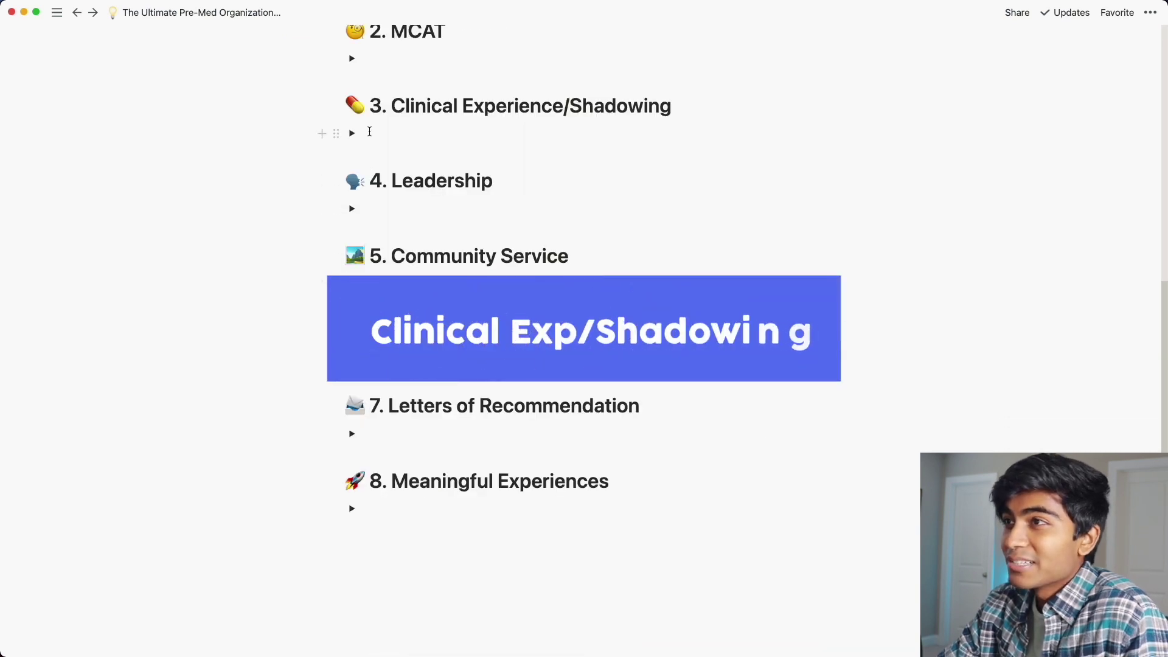
# Step: Expand the Clinical Experience/Shadowing section and look over its notes and tracker tables
pyautogui.click(353, 133)
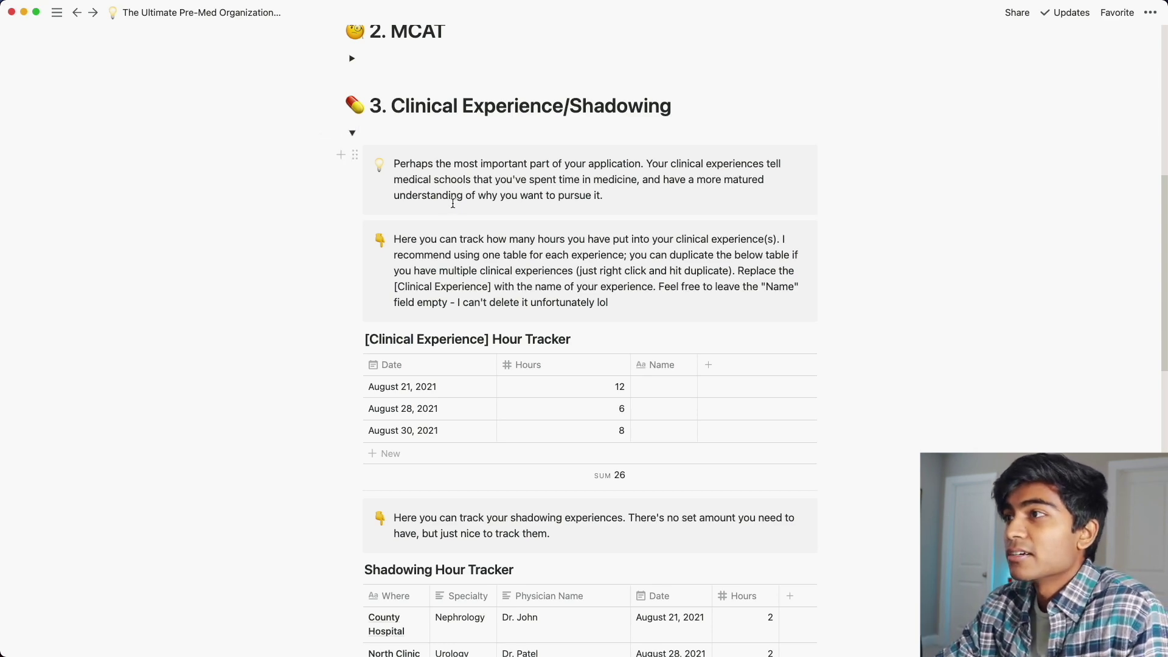
pyautogui.scroll(-9, 463, 304)
pyautogui.scroll(6, 450, 315)
pyautogui.scroll(3, 449, 315)
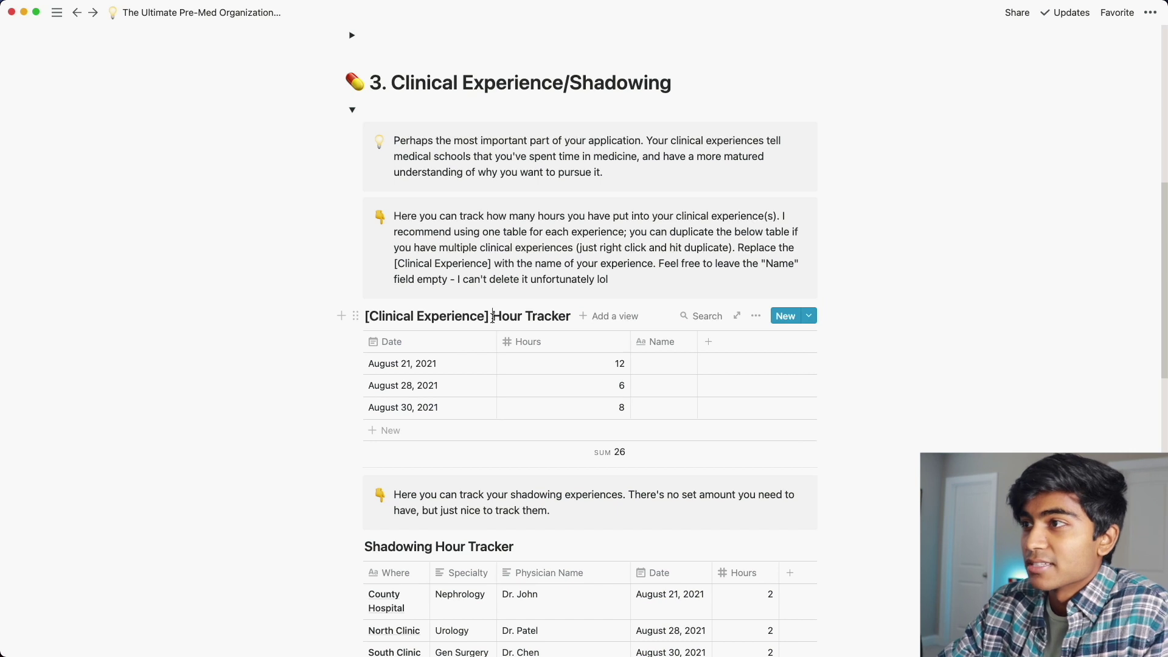
# Step: Try the title EMT Hour Tracker on the [Clinical Experience] table and undo the renaming
pyautogui.moveTo(492, 317); pyautogui.dragTo(365, 317)
pyautogui.write('EMT Hour Tracker')
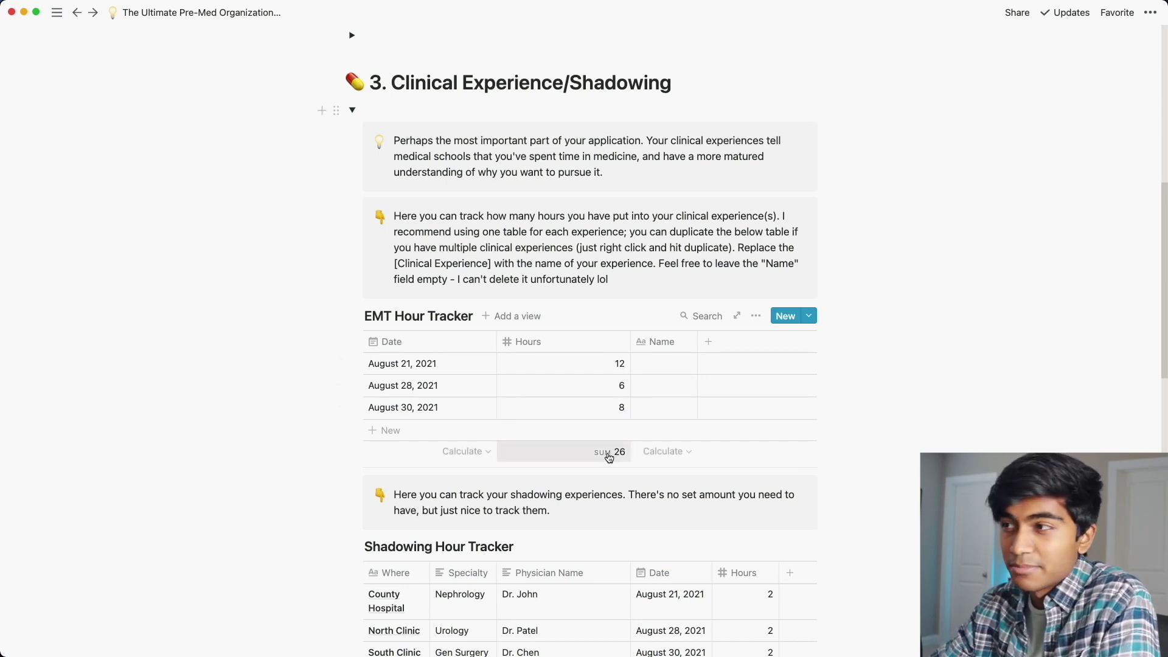
pyautogui.press('super+z')
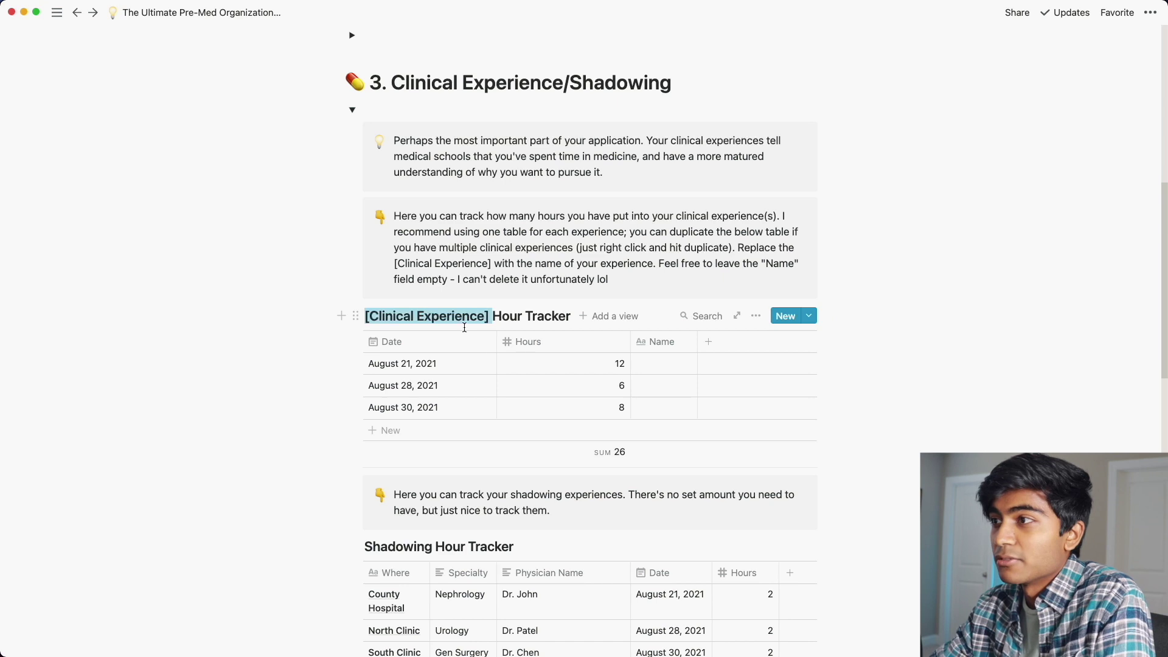
pyautogui.click(516, 325)
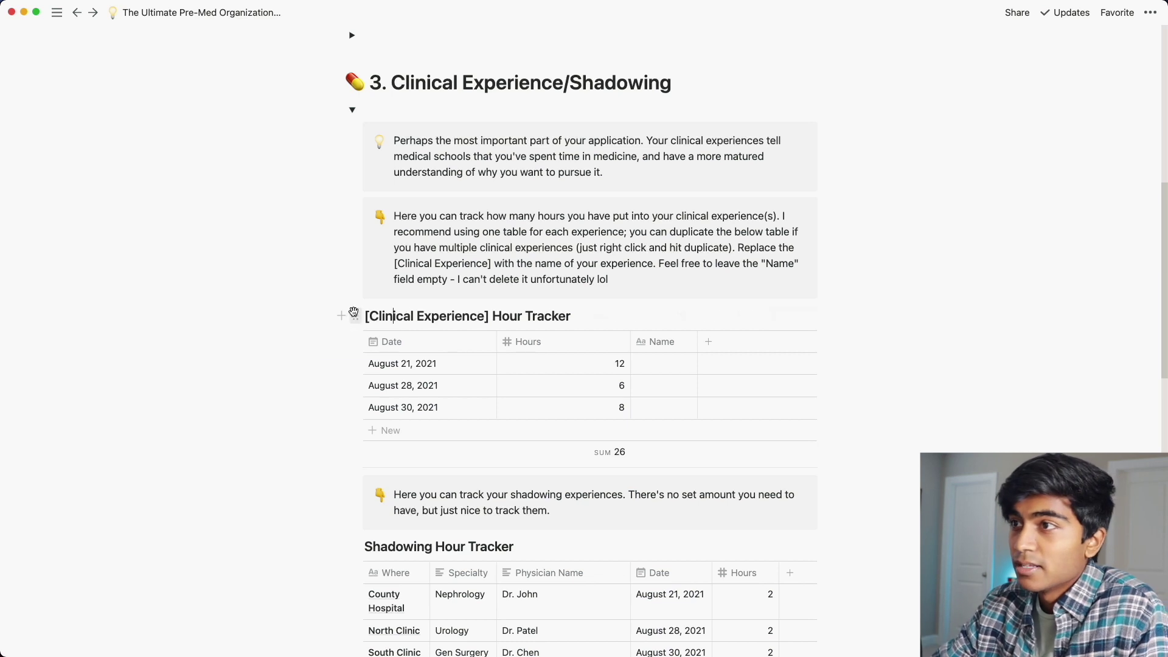
# Step: Duplicate the [Clinical Experience] Hour Tracker table and retitle the copy Hospital VOlunteering Hour Tracker
pyautogui.click(355, 316)
pyautogui.click(355, 316)
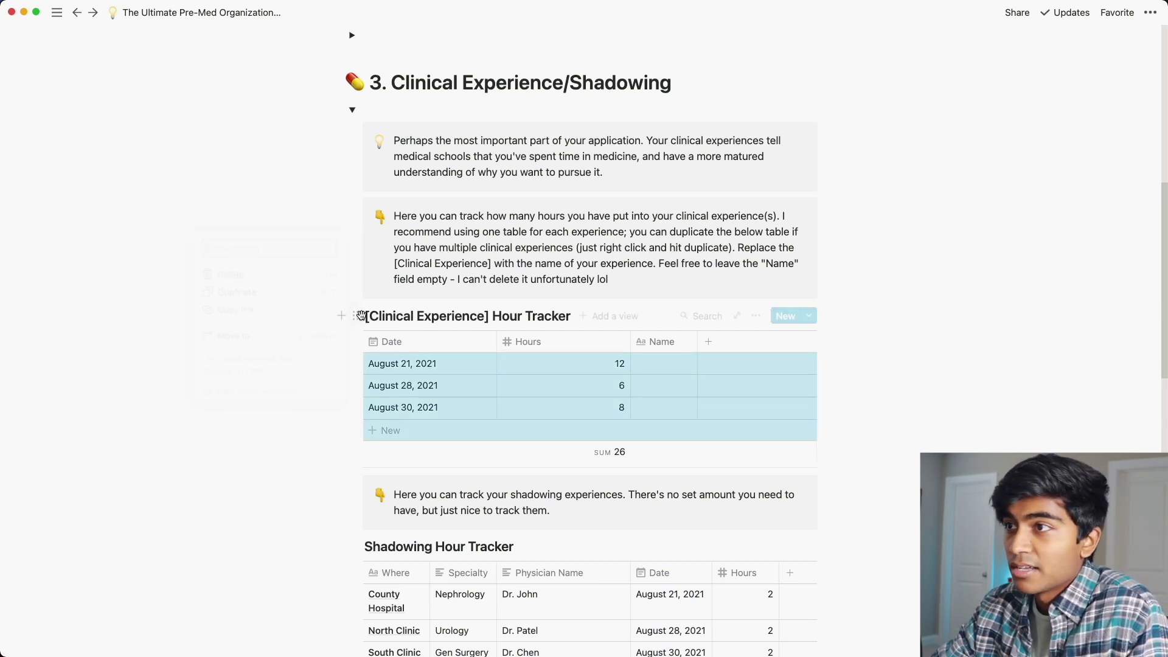
pyautogui.click(356, 316)
pyautogui.click(291, 294)
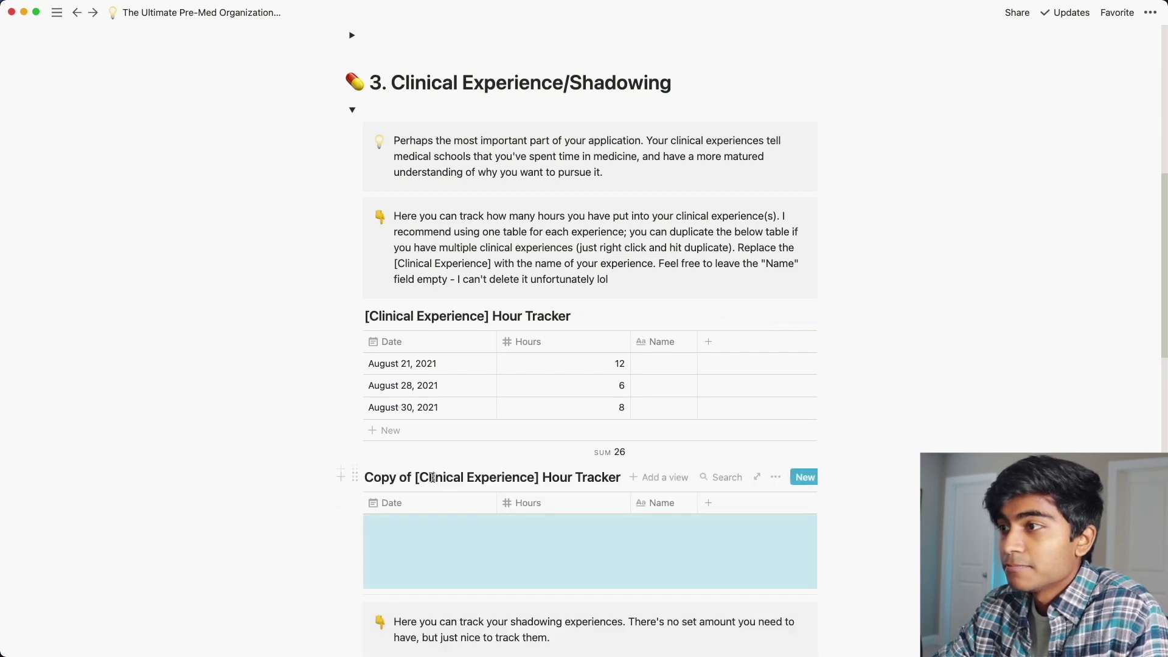
pyautogui.moveTo(541, 481); pyautogui.dragTo(360, 477)
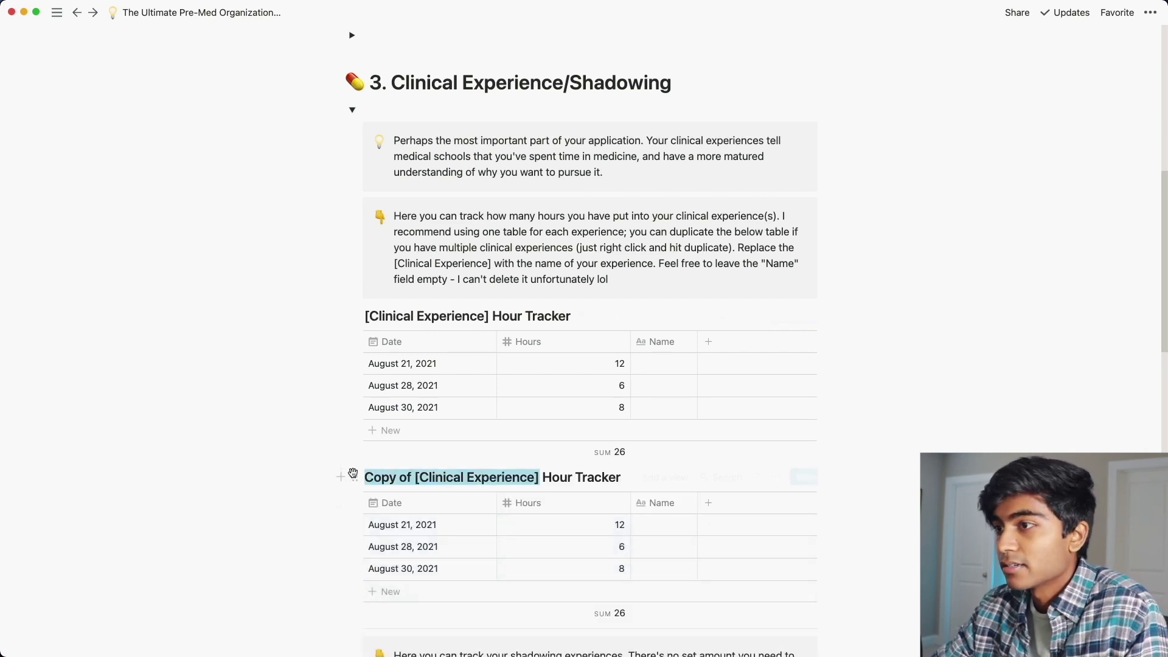
pyautogui.write('Hospital VOlunte')
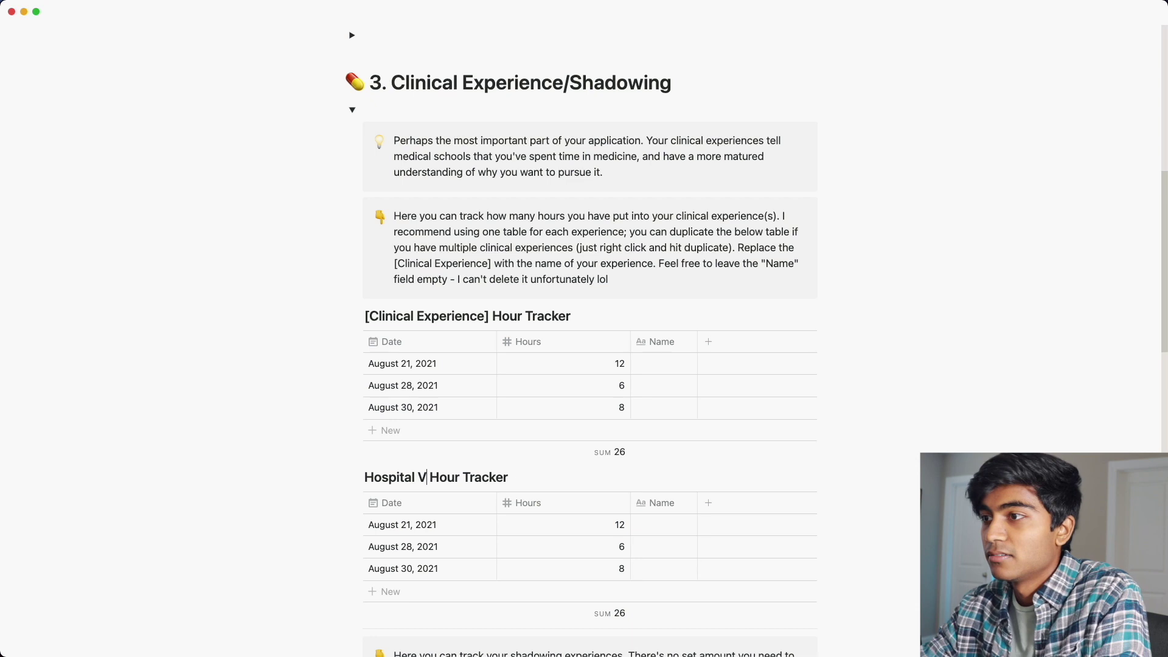
pyautogui.write('ering')
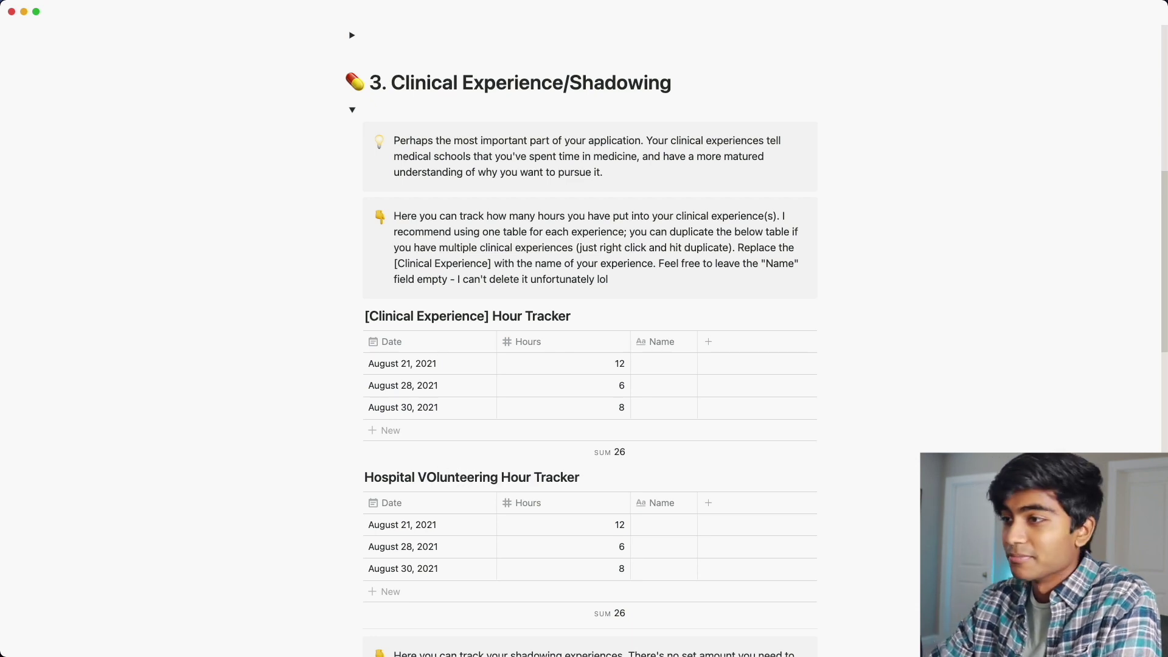
# Step: Erase the new wording from the copied table's title and undo the table duplication
pyautogui.press('BackSpace')
pyautogui.press('BackSpace')
pyautogui.press('BackSpace')
pyautogui.press('BackSpace')
pyautogui.press('BackSpace')
pyautogui.press('BackSpace')
pyautogui.press('BackSpace')
pyautogui.press('BackSpace')
pyautogui.press('BackSpace')
pyautogui.press('BackSpace')
pyautogui.press('BackSpace')
pyautogui.press('BackSpace')
pyautogui.press('BackSpace')
pyautogui.press('BackSpace')
pyautogui.press('BackSpace')
pyautogui.press('super+z')
pyautogui.press('super+z')
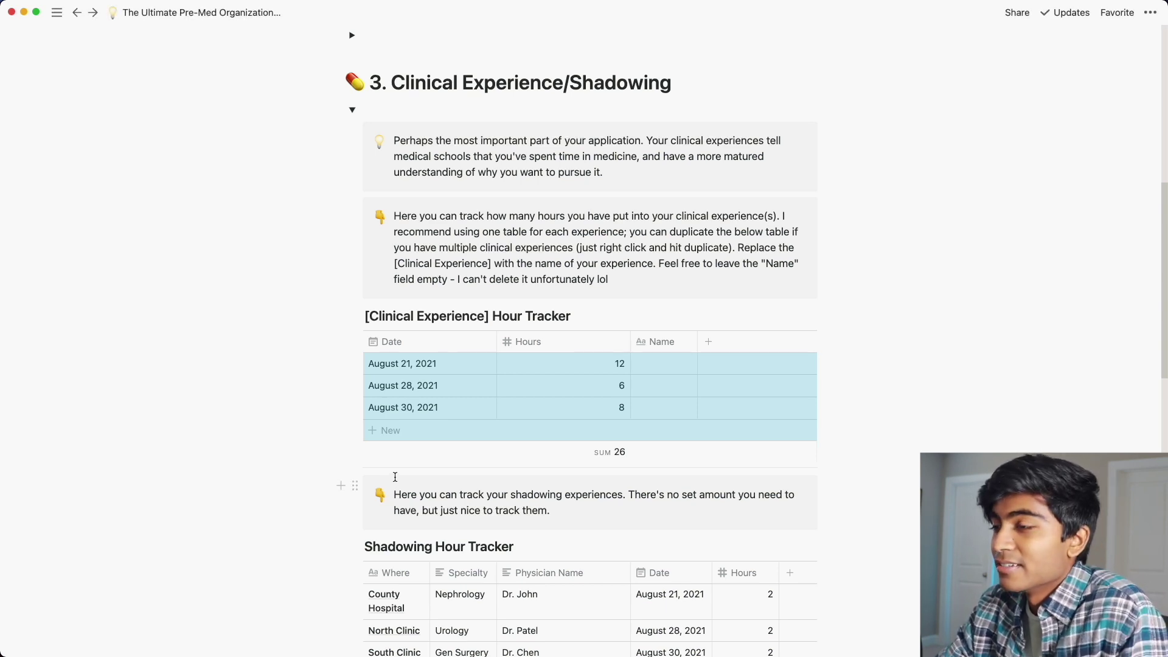
# Step: Review the clinical experience hours, the Shadowing Hour Tracker and the Significant Patient Stories table
pyautogui.press('Down')
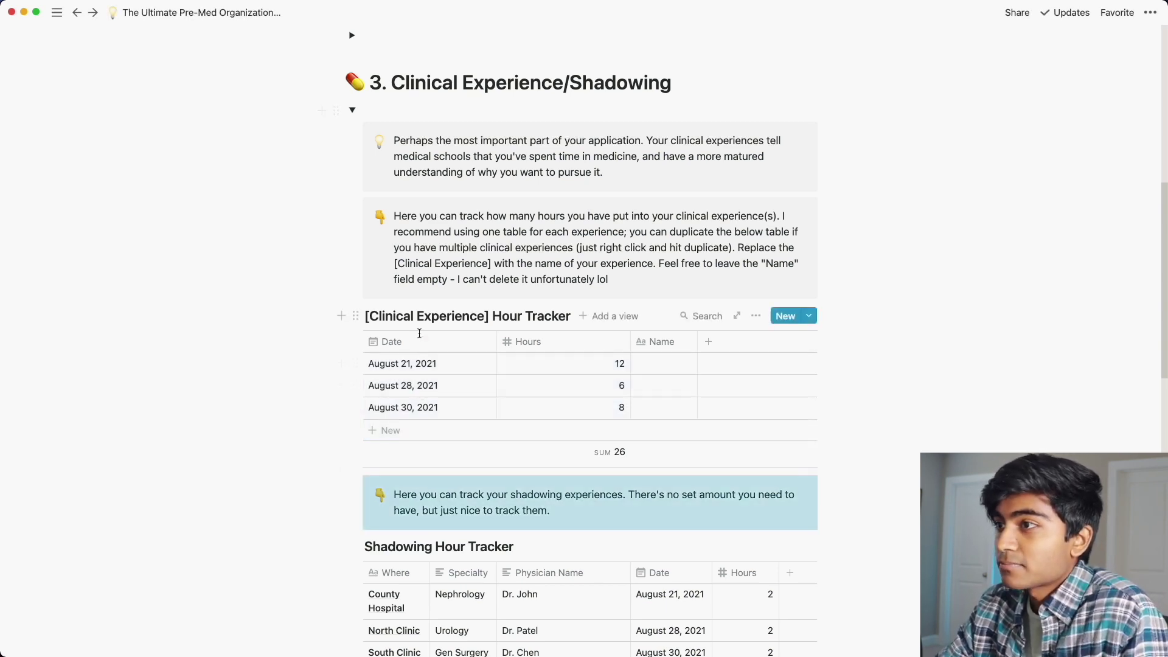
pyautogui.click(545, 367)
pyautogui.press('Escape')
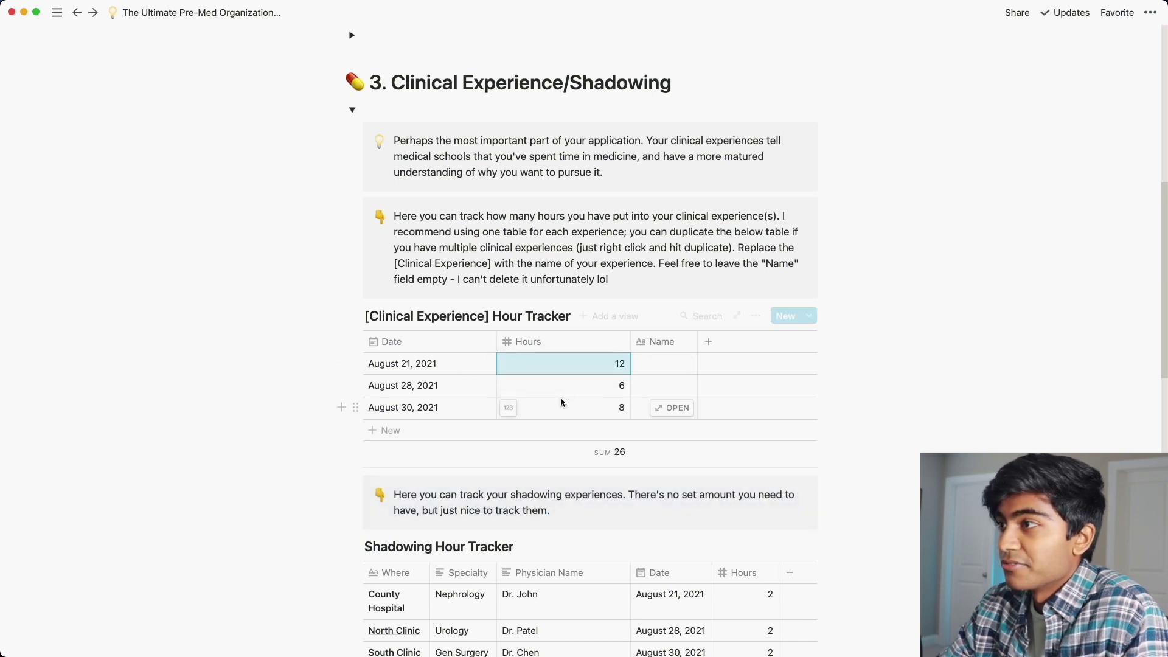
pyautogui.scroll(-2, 562, 398)
pyautogui.scroll(-5, 562, 403)
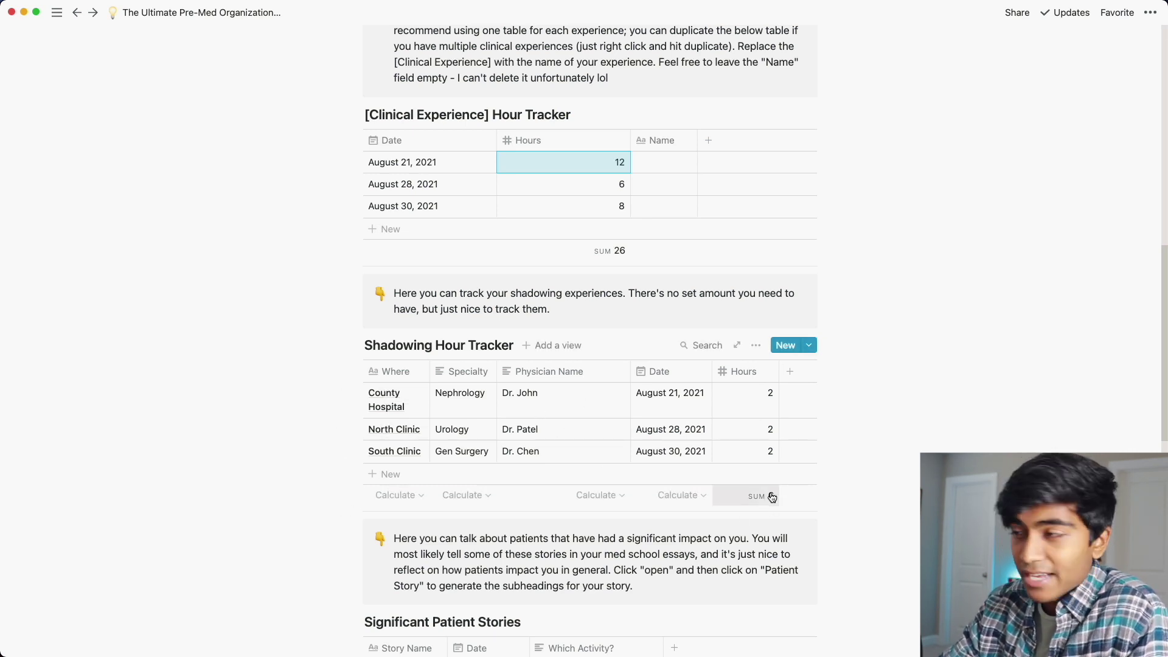
pyautogui.scroll(-5, 669, 462)
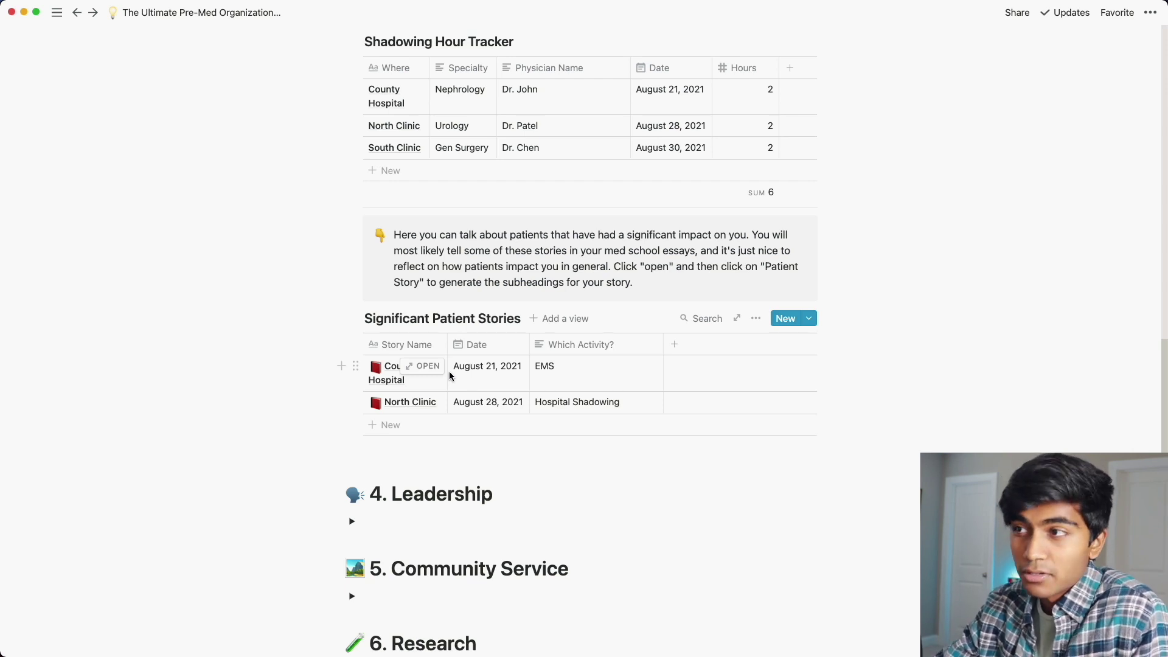
# Step: Add a new entry named EMS Call to the Significant Patient Stories table
pyautogui.click(397, 432)
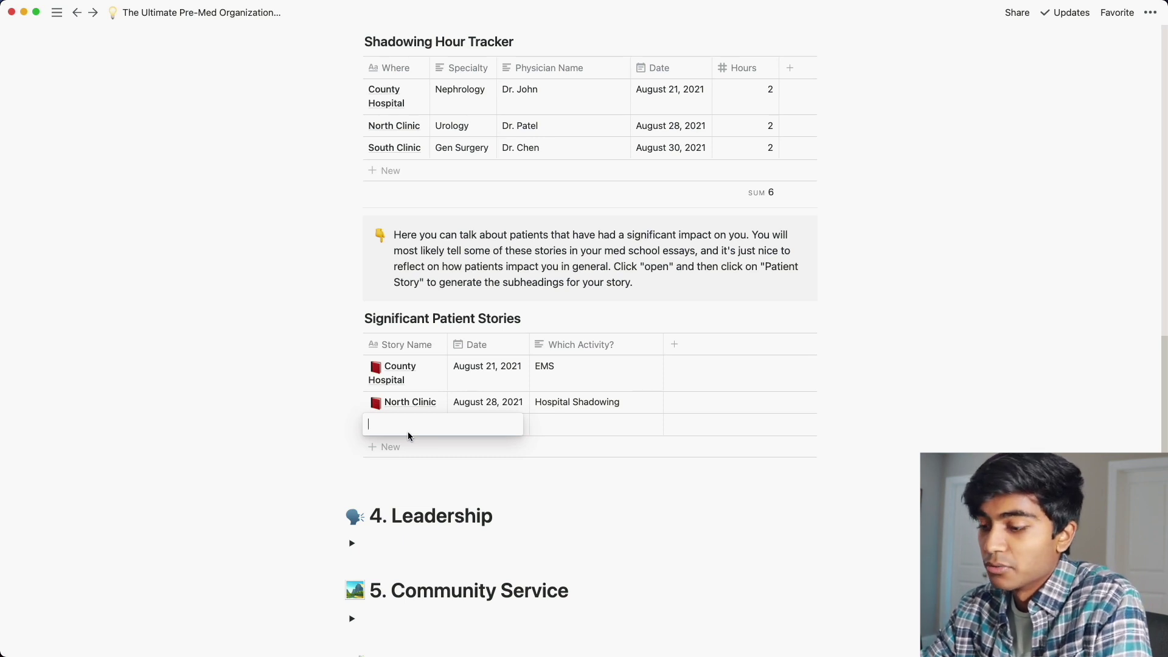
pyautogui.write('EMS Call')
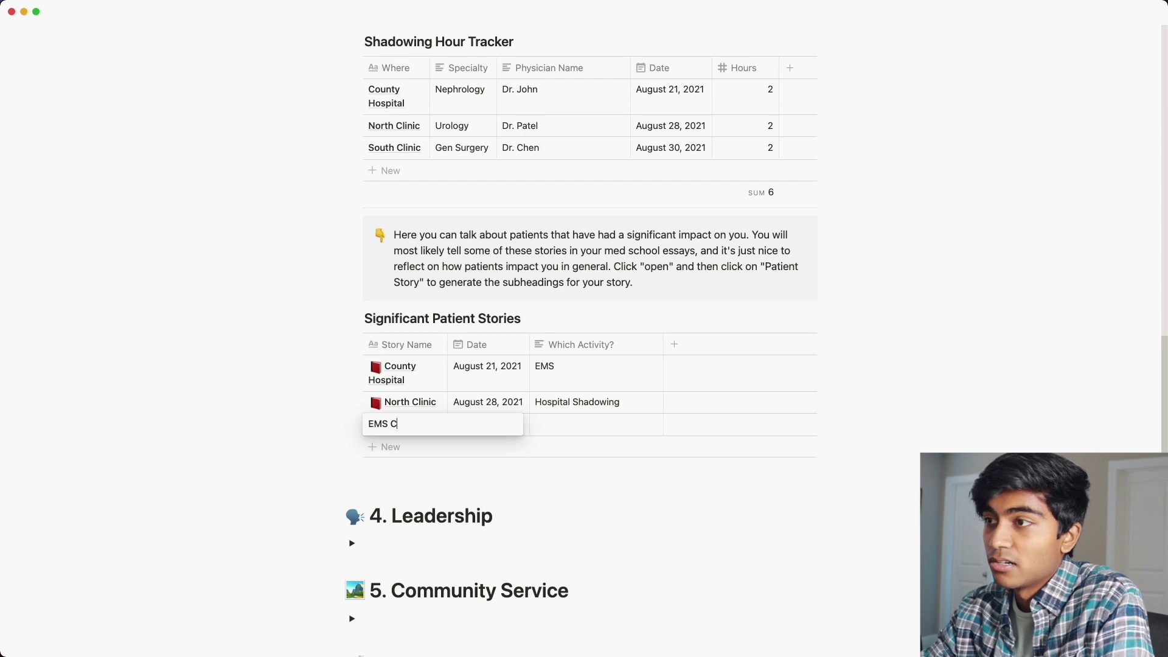
pyautogui.press('Return')
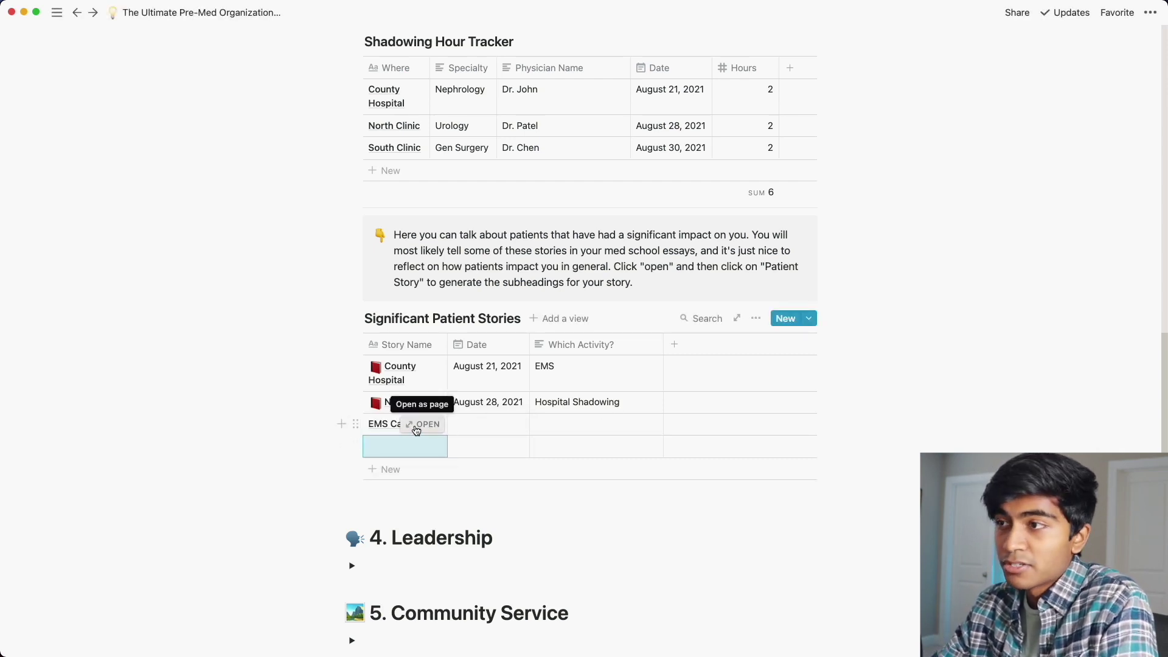
# Step: Open the EMS Call page and apply the Patient Story template to generate its subheadings
pyautogui.click(416, 428)
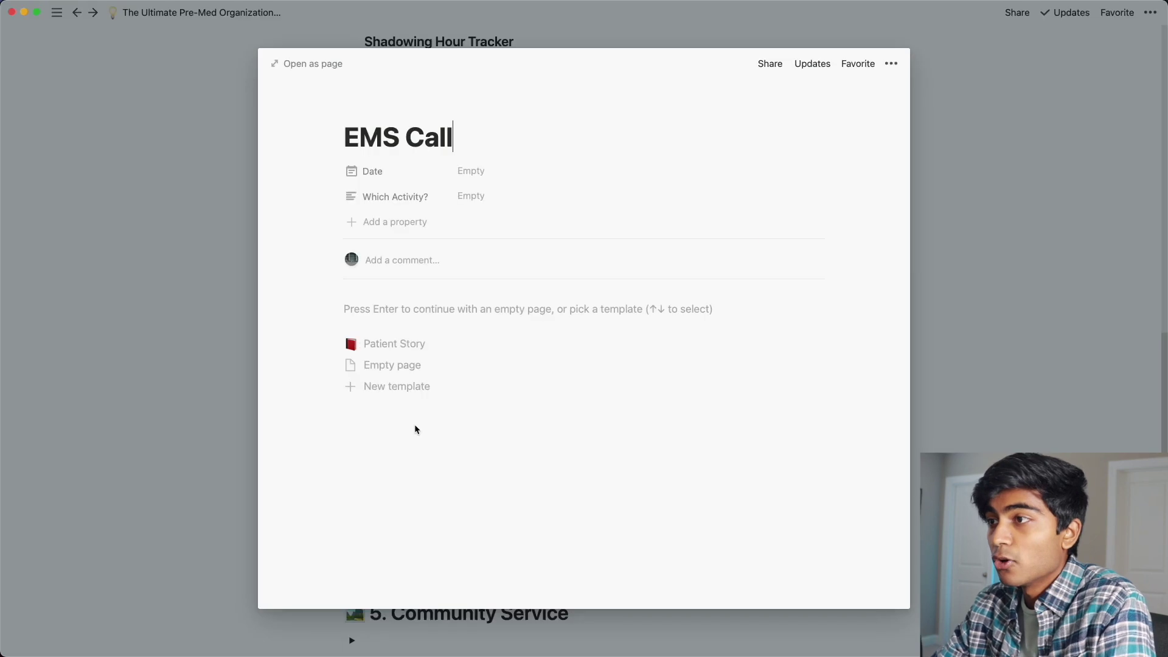
pyautogui.click(405, 345)
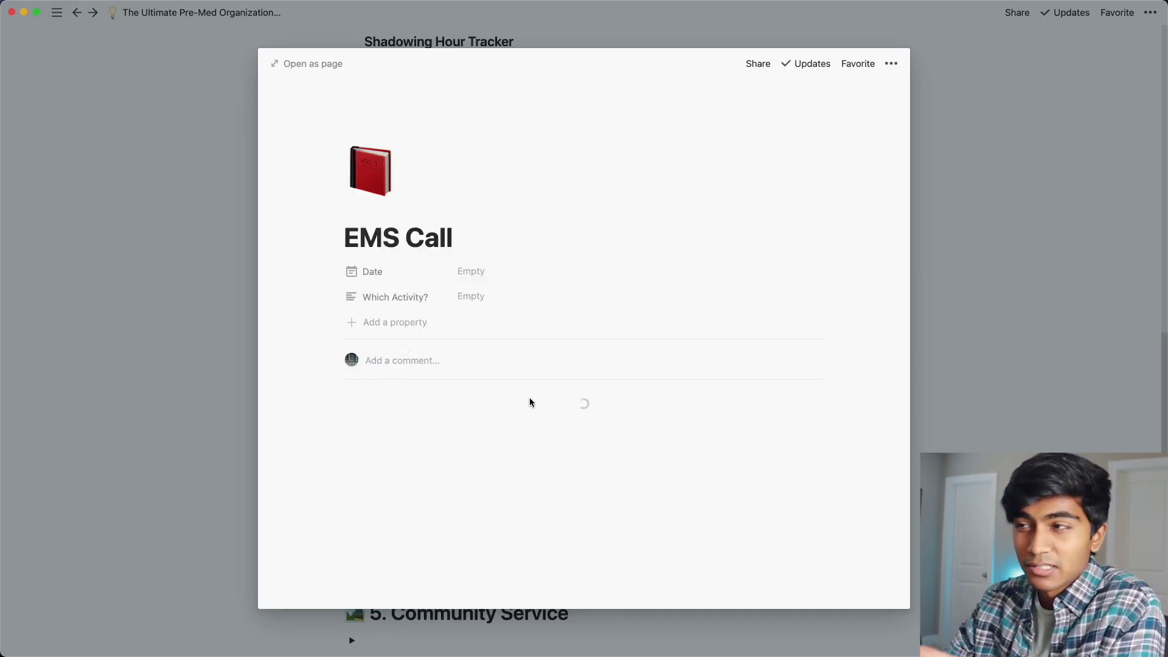
pyautogui.scroll(-1, 474, 425)
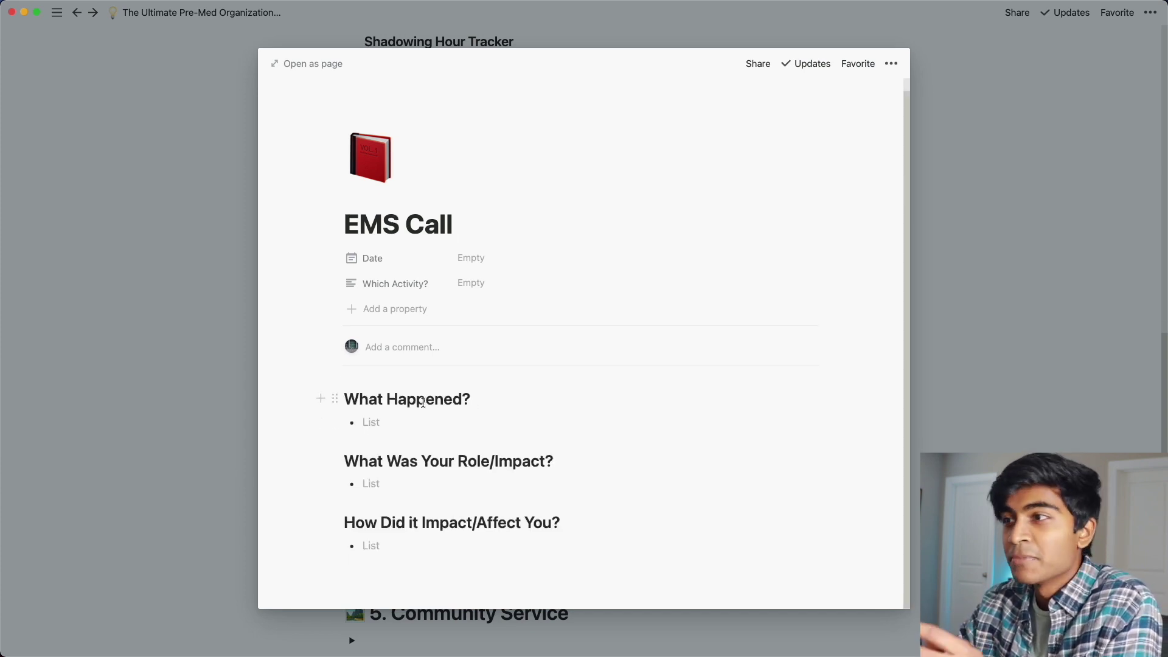
pyautogui.click(390, 420)
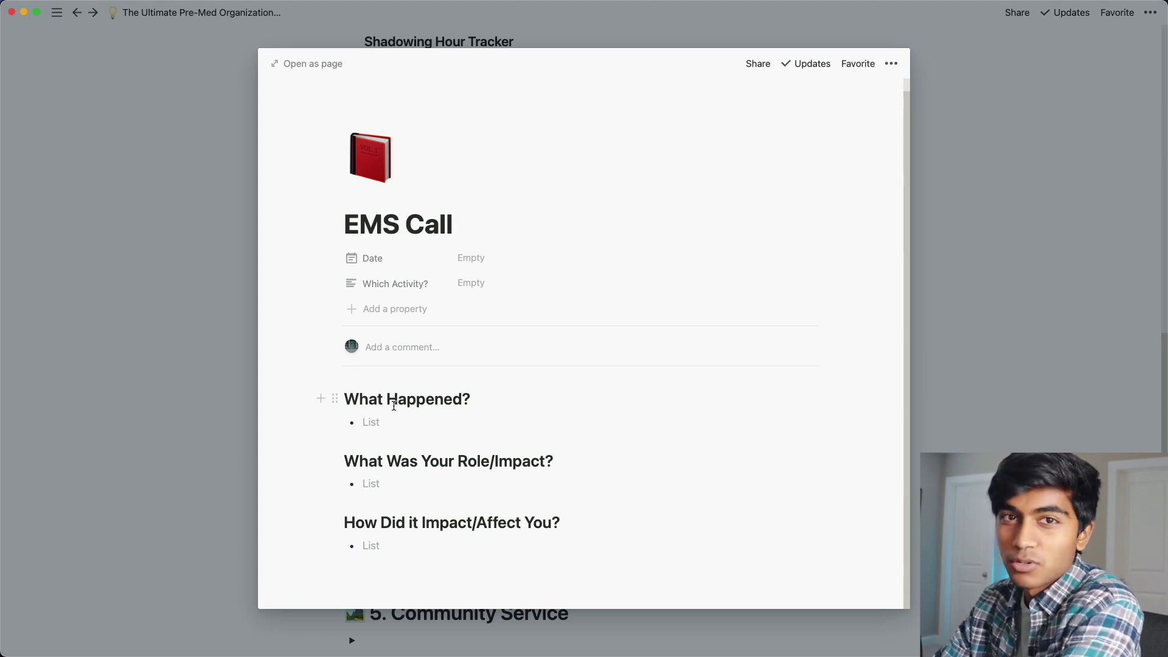
# Step: Review the generated subheadings on the EMS Call page and close the page
pyautogui.click(421, 486)
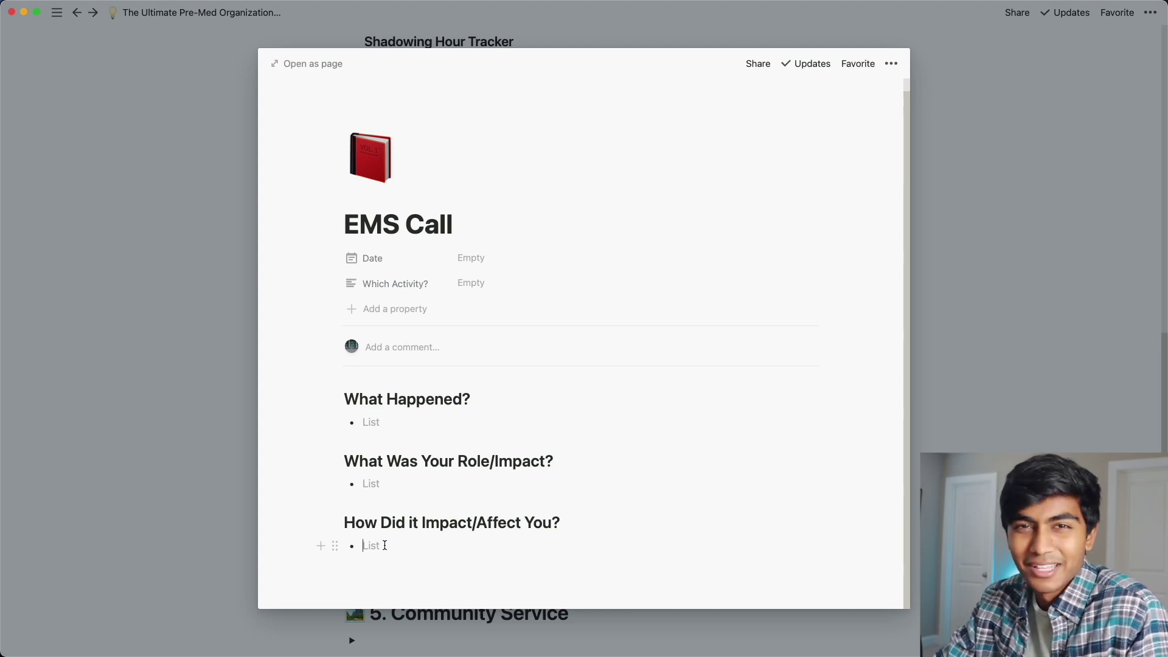
pyautogui.click(201, 490)
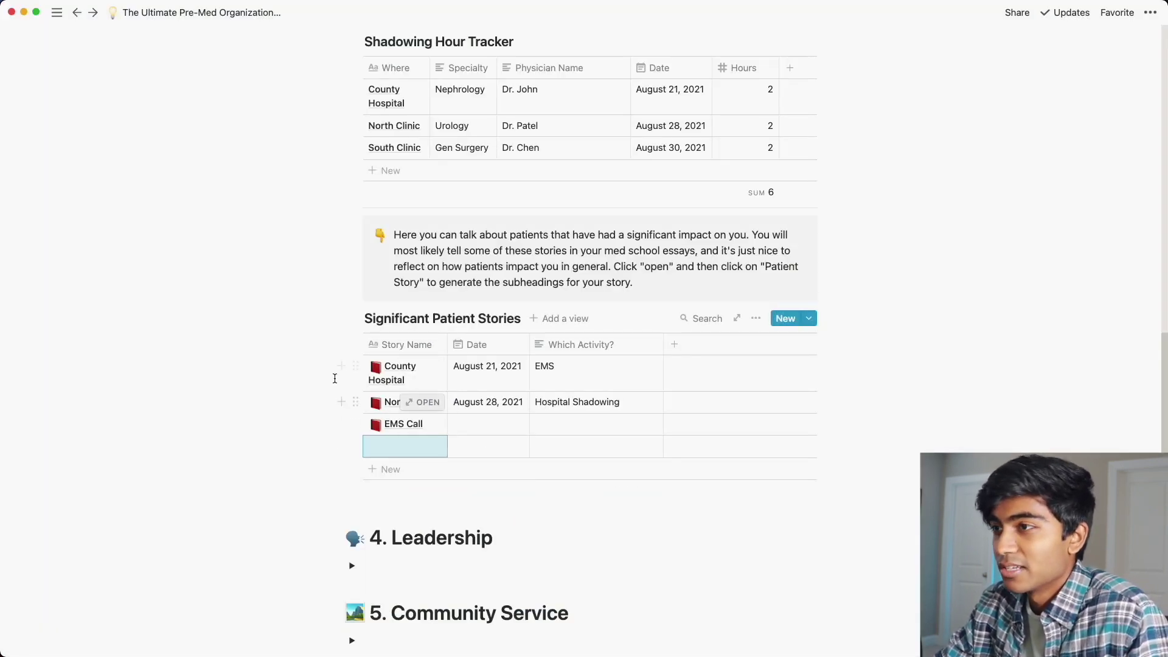
pyautogui.moveTo(298, 360); pyautogui.dragTo(443, 421)
pyautogui.rightClick(443, 421)
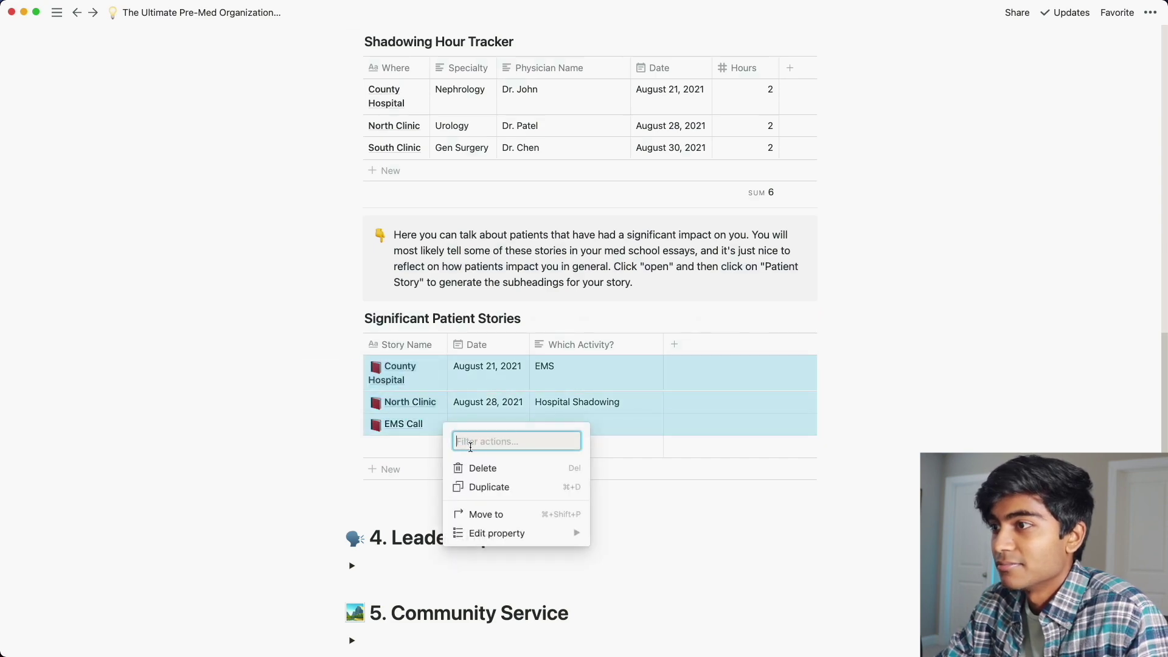
pyautogui.click(291, 430)
# Step: Collapse the Clinical Experience/Shadowing section and expand Leadership to review its guidance and Leadership Experiences table
pyautogui.scroll(15, 425, 334)
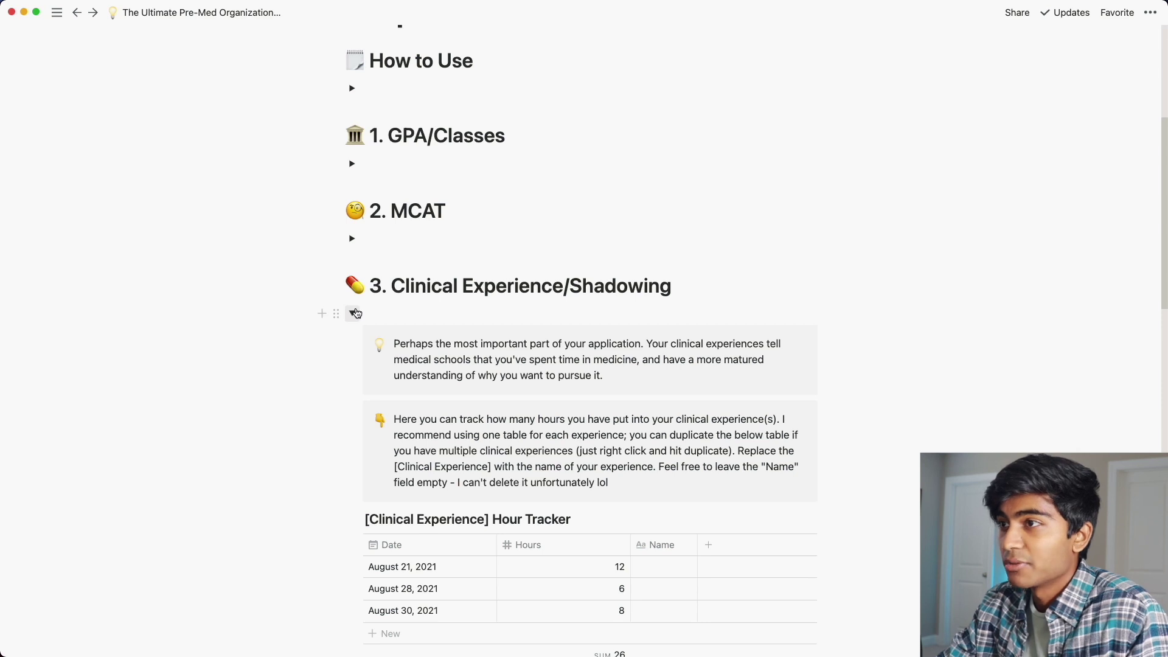
pyautogui.click(353, 314)
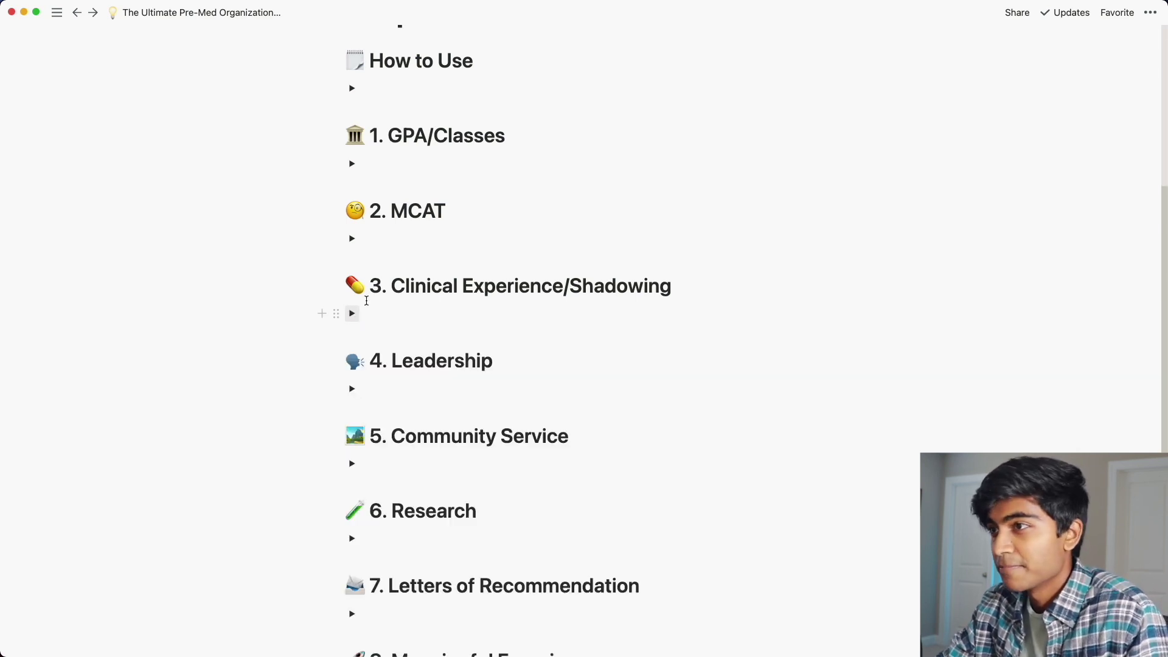
pyautogui.scroll(-5, 360, 334)
pyautogui.click(352, 233)
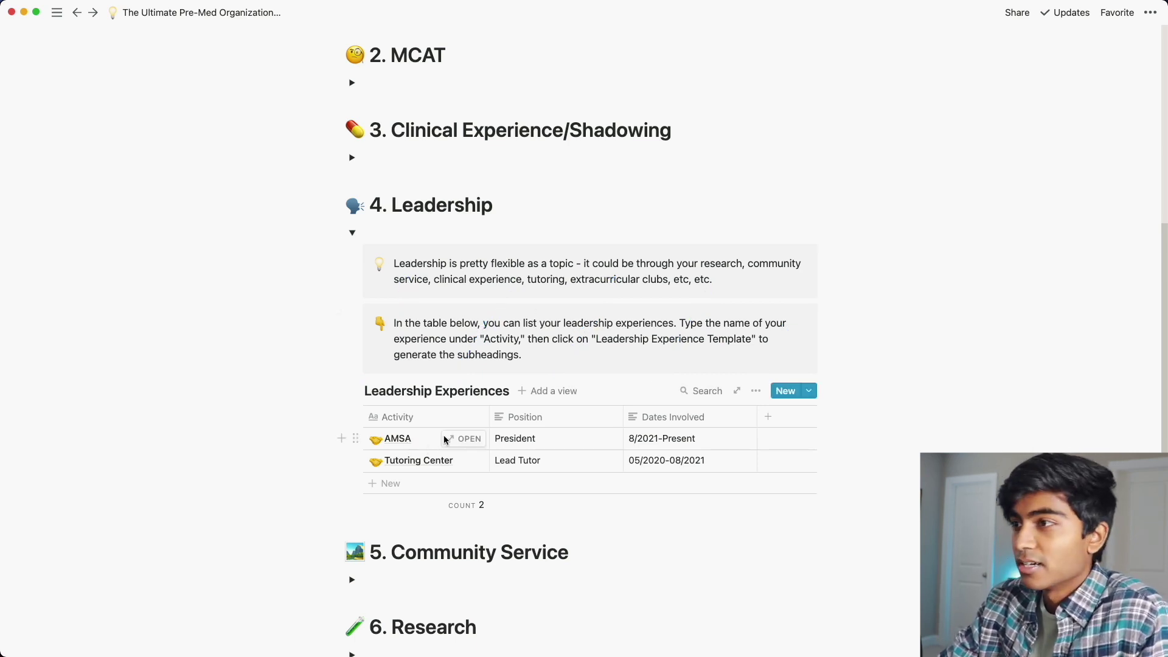
pyautogui.click(532, 440)
pyautogui.press('Escape')
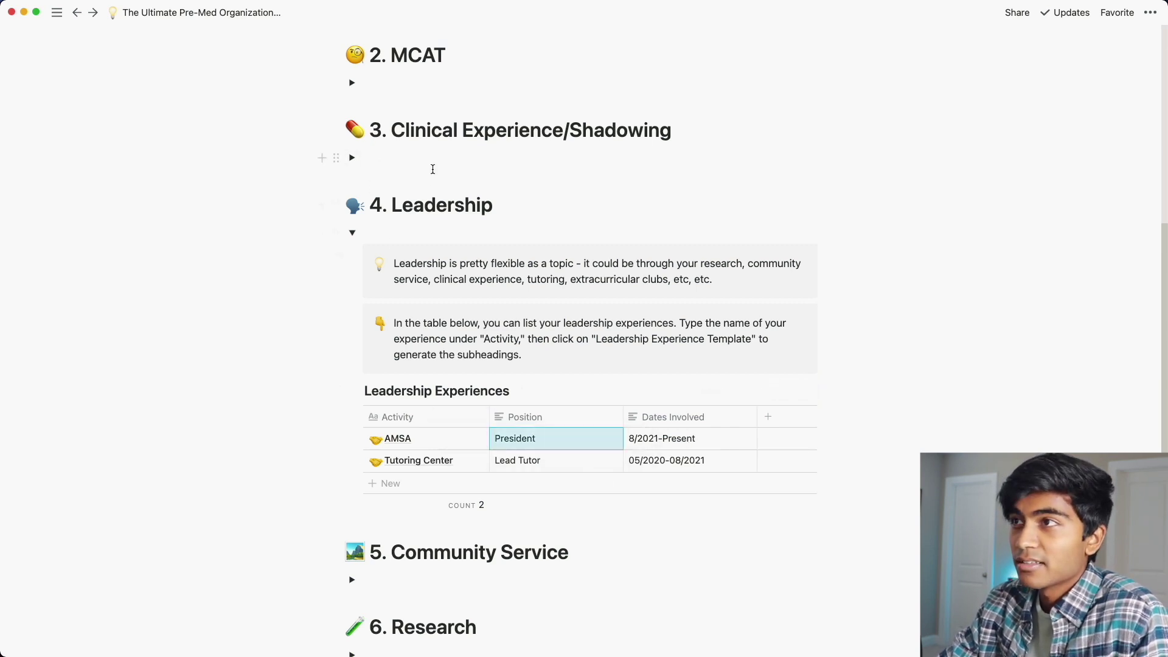
# Step: Add a new activity named Tutoring to the Leadership Experiences table
pyautogui.click(415, 490)
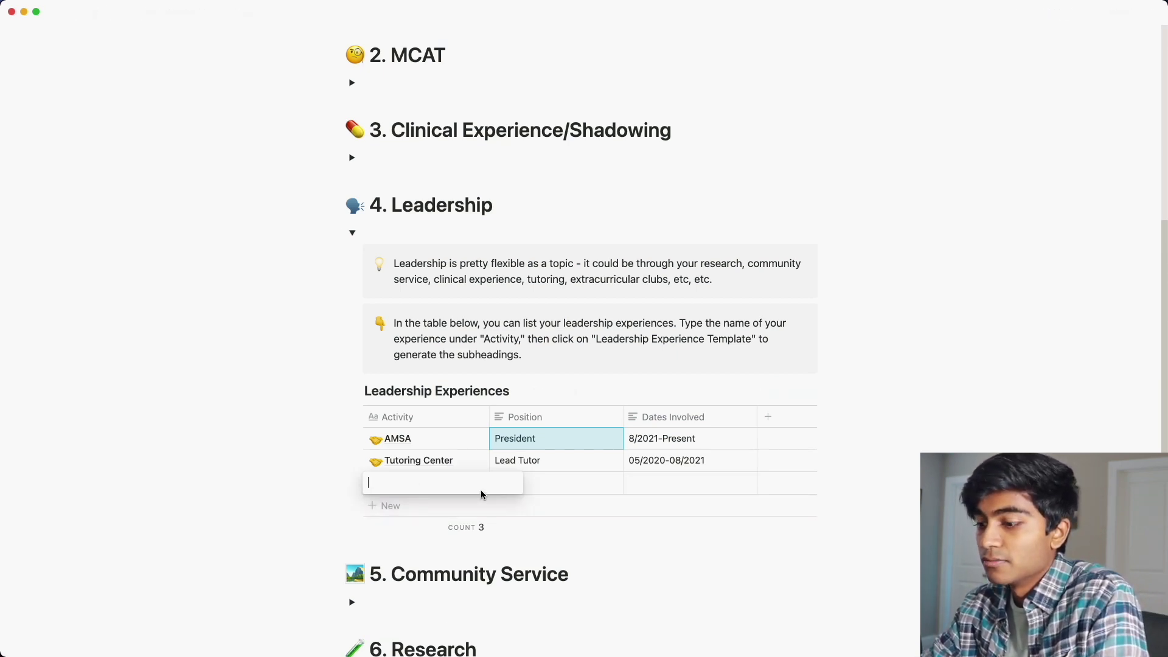
pyautogui.write('Tutoring')
pyautogui.press('Return')
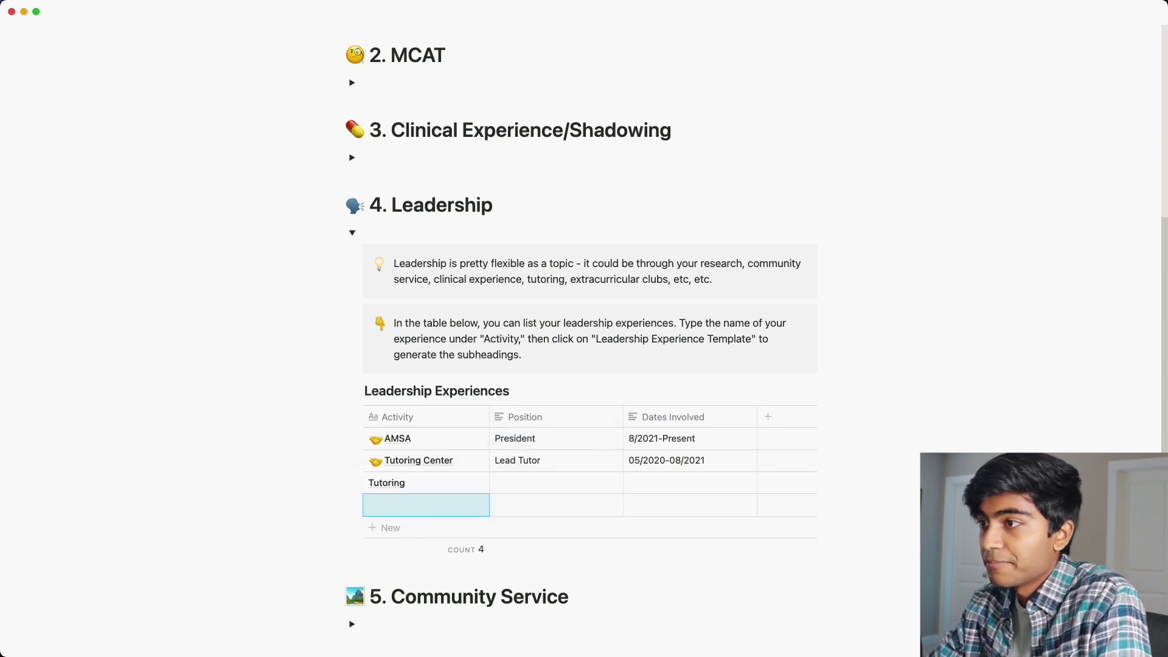
# Step: Open the Tutoring page, apply the Leadership Experience Template to generate its subheadings, and close the page
pyautogui.click(468, 482)
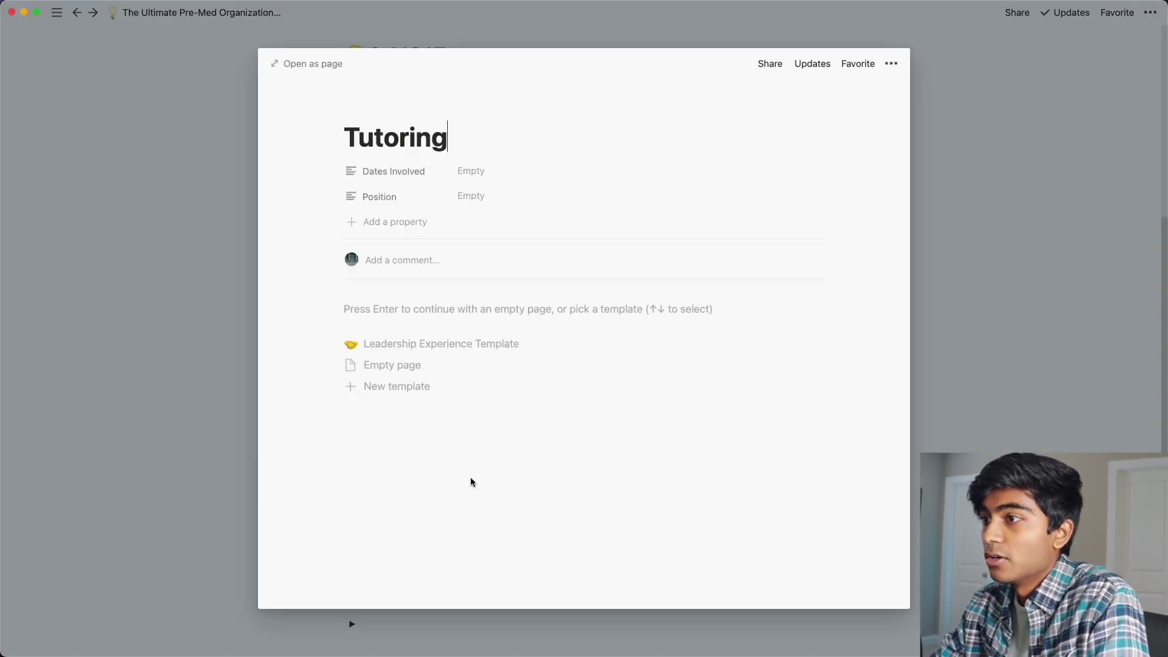
pyautogui.click(375, 344)
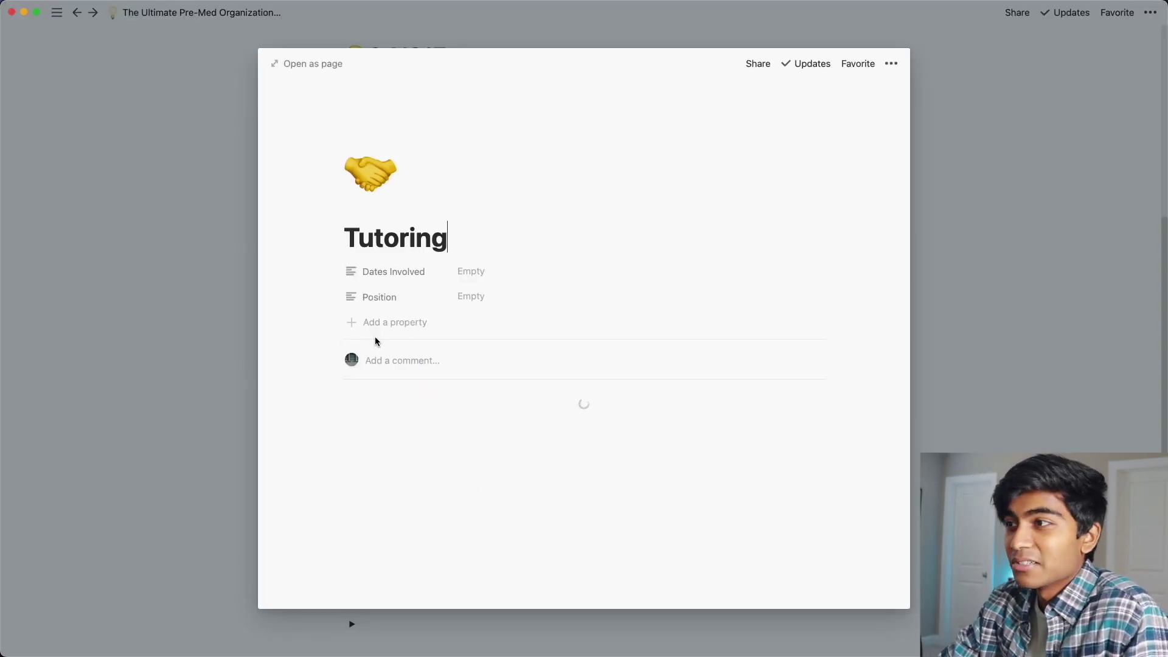
pyautogui.scroll(-1, 433, 411)
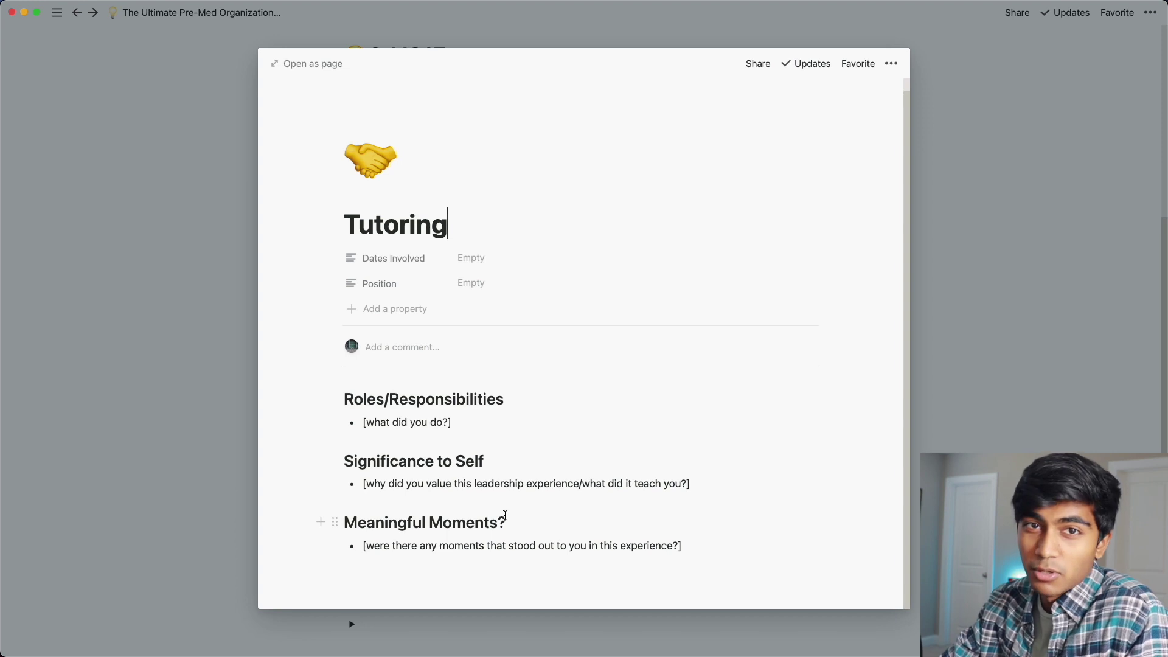
pyautogui.click(977, 399)
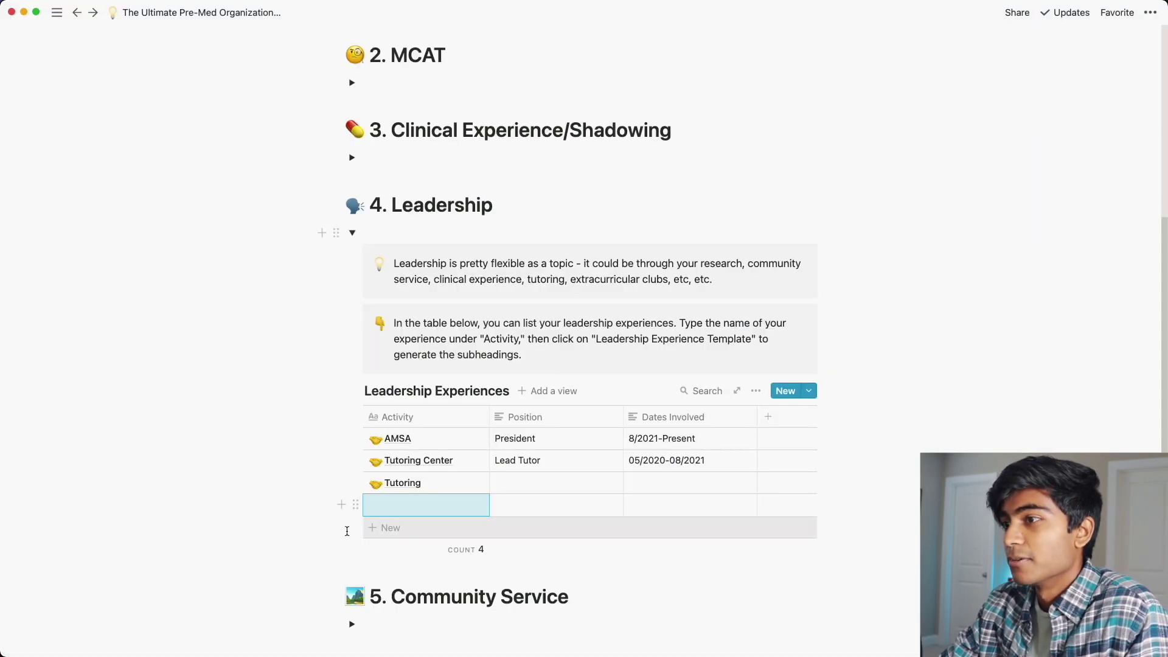
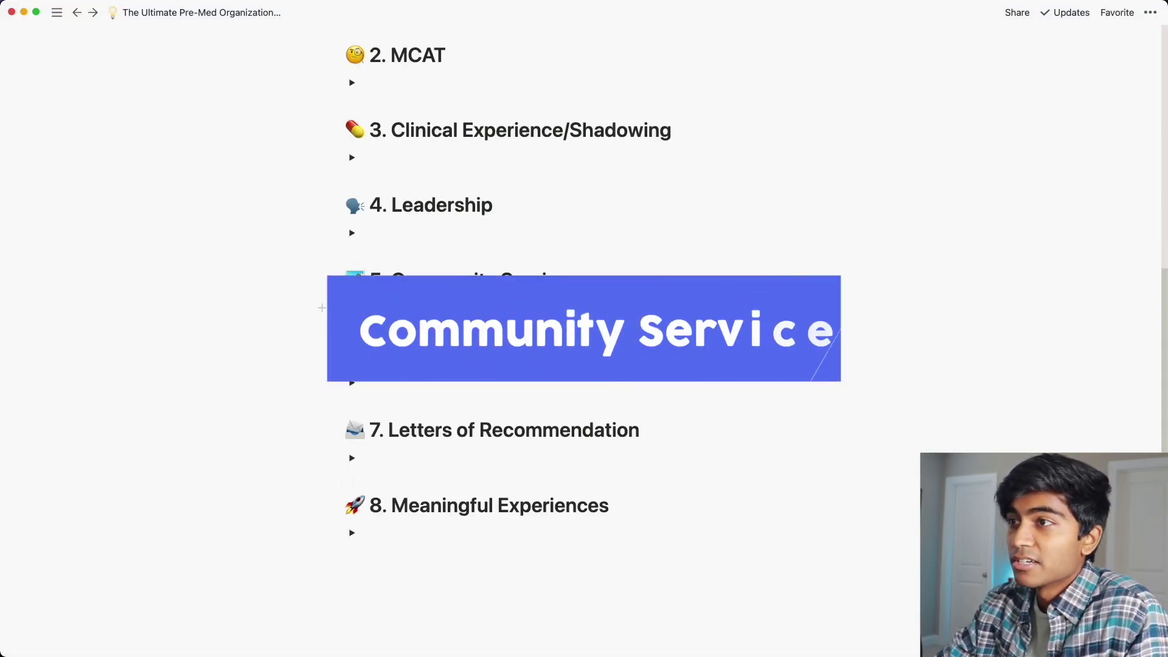
# Step: Review the Community Service section and the Hospital Volunteering page's subheadings down to Impact, then close the page
pyautogui.scroll(-5, 461, 461)
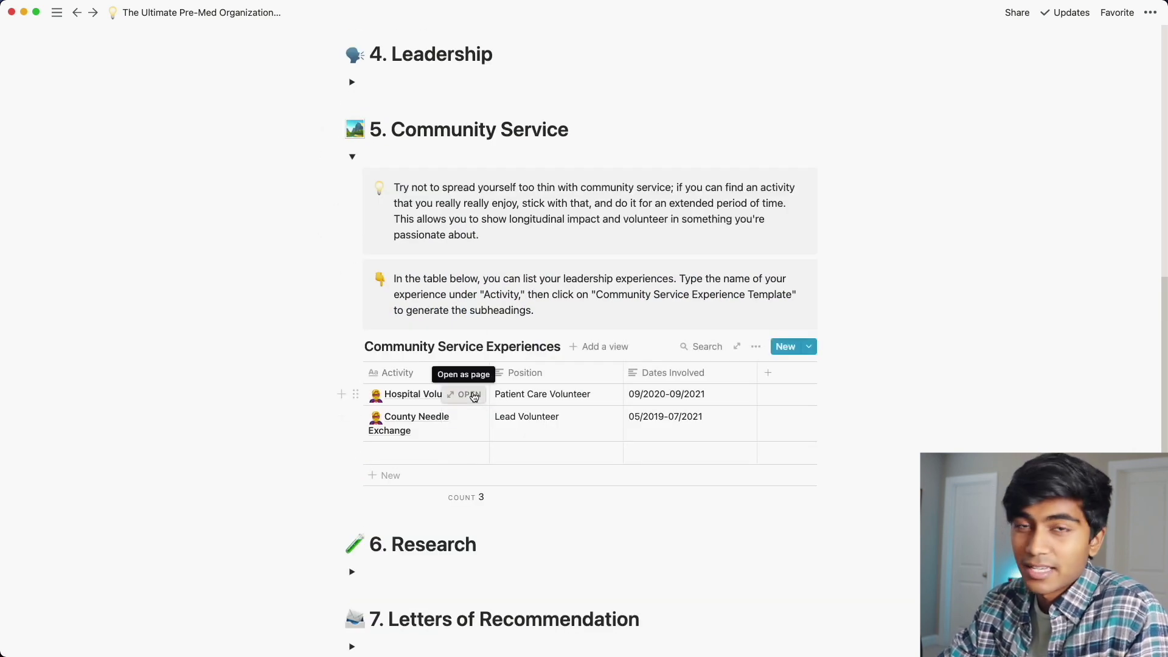
pyautogui.click(465, 394)
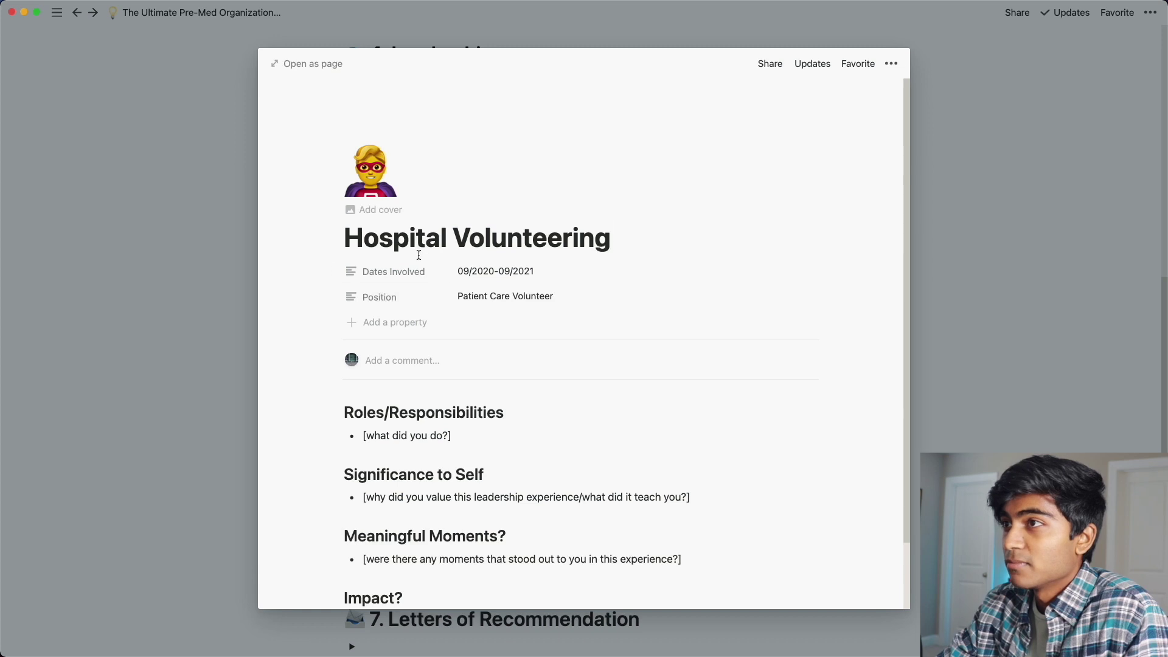
pyautogui.scroll(-2, 464, 381)
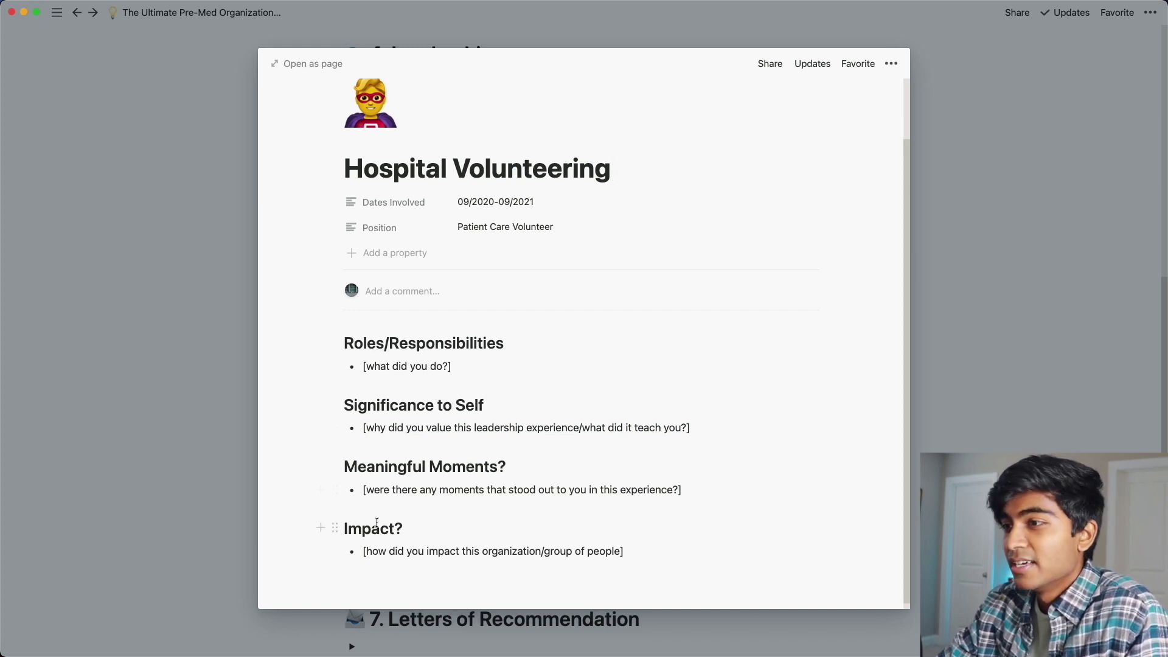
pyautogui.click(190, 446)
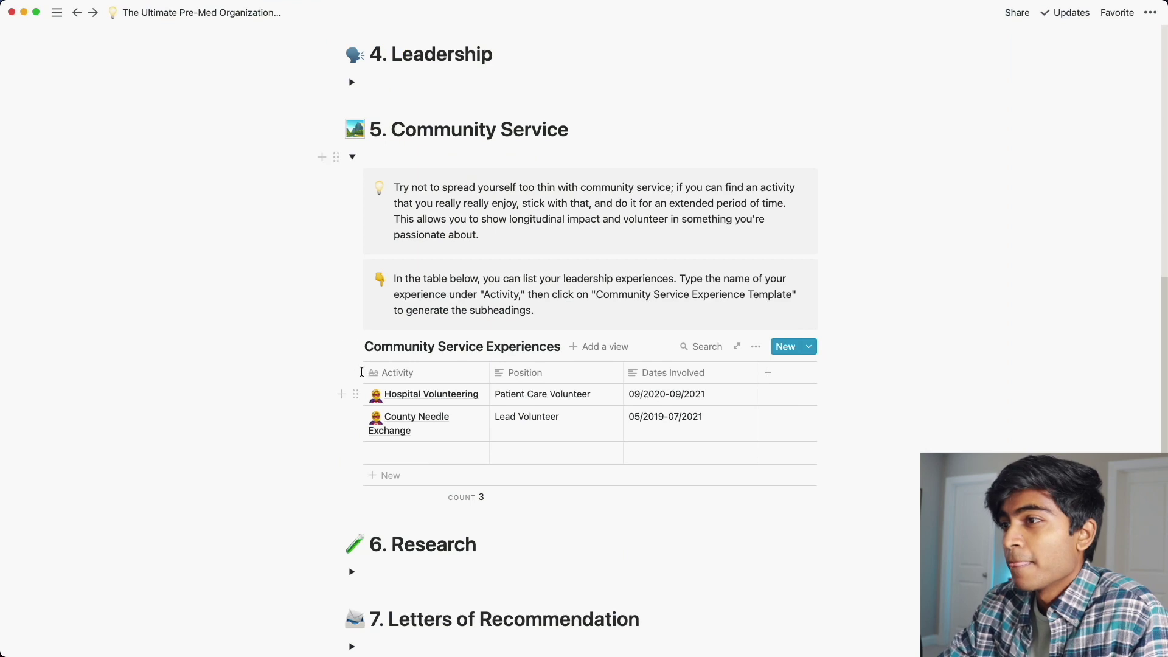
pyautogui.scroll(1, 383, 286)
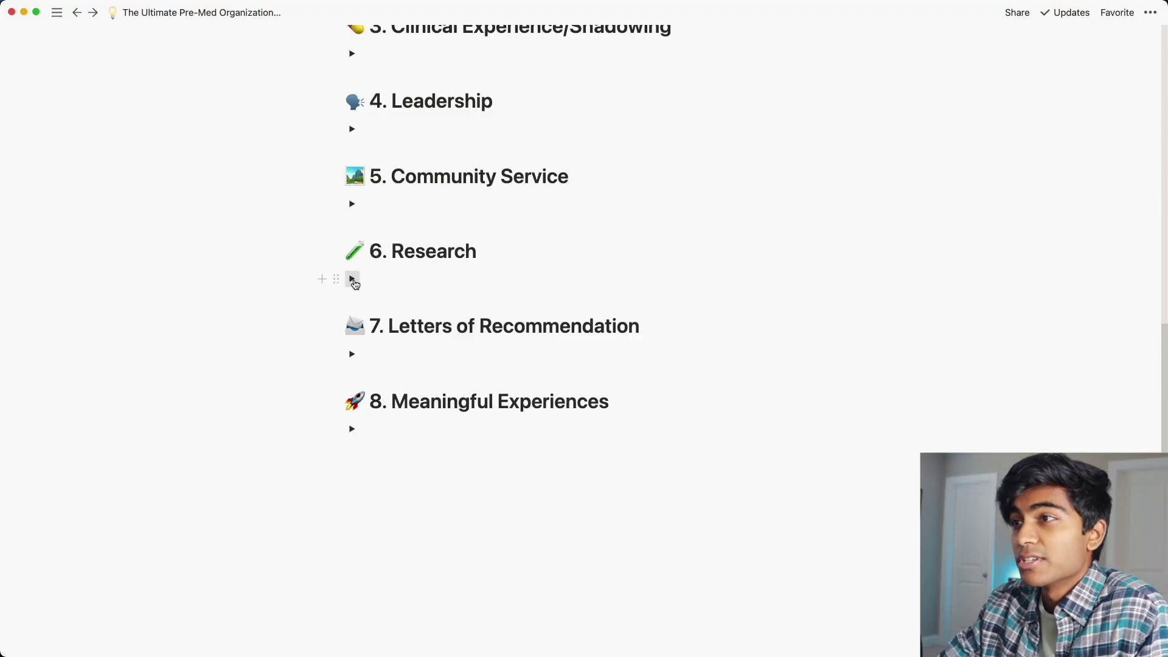
# Step: Expand the Research section and review its guidance notes and research experience table
pyautogui.click(351, 279)
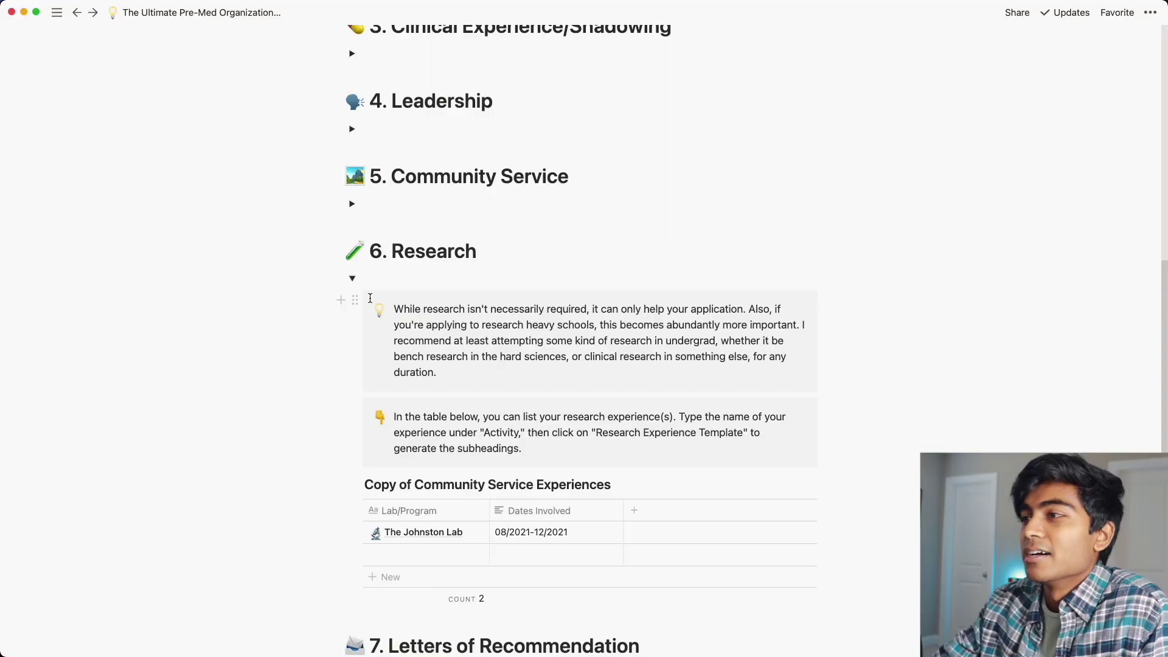
pyautogui.scroll(1, 381, 305)
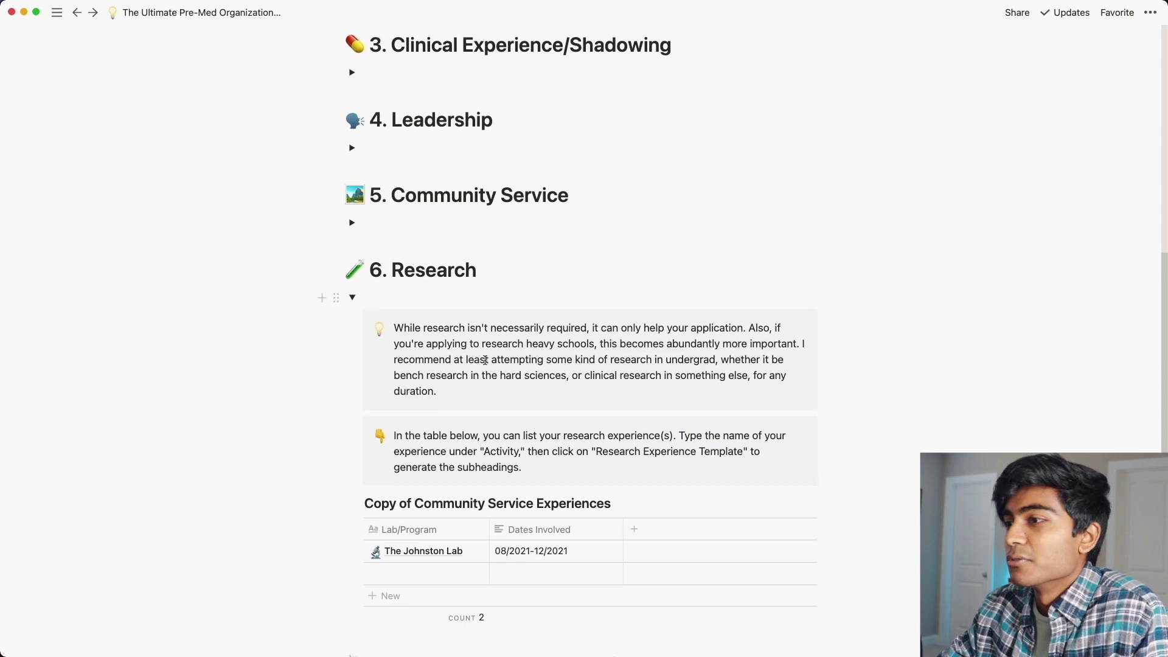
pyautogui.scroll(-5, 619, 475)
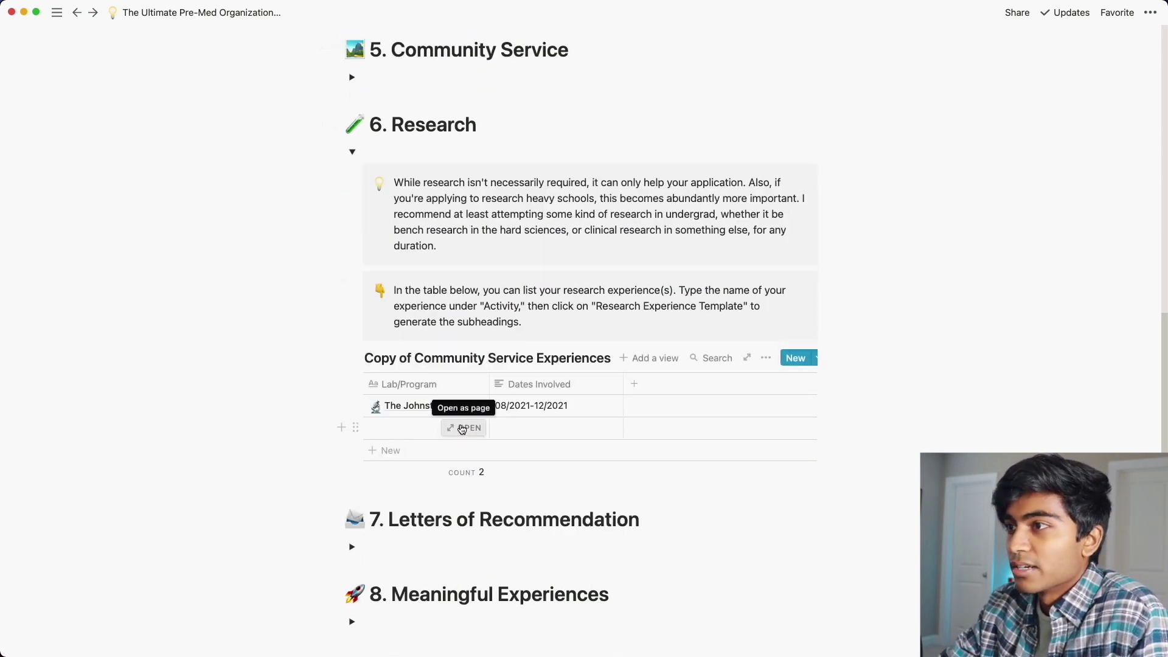
# Step: Open the blank entry in the research table, apply the Research Experience Template, and close the page after reviewing its subheadings
pyautogui.click(470, 427)
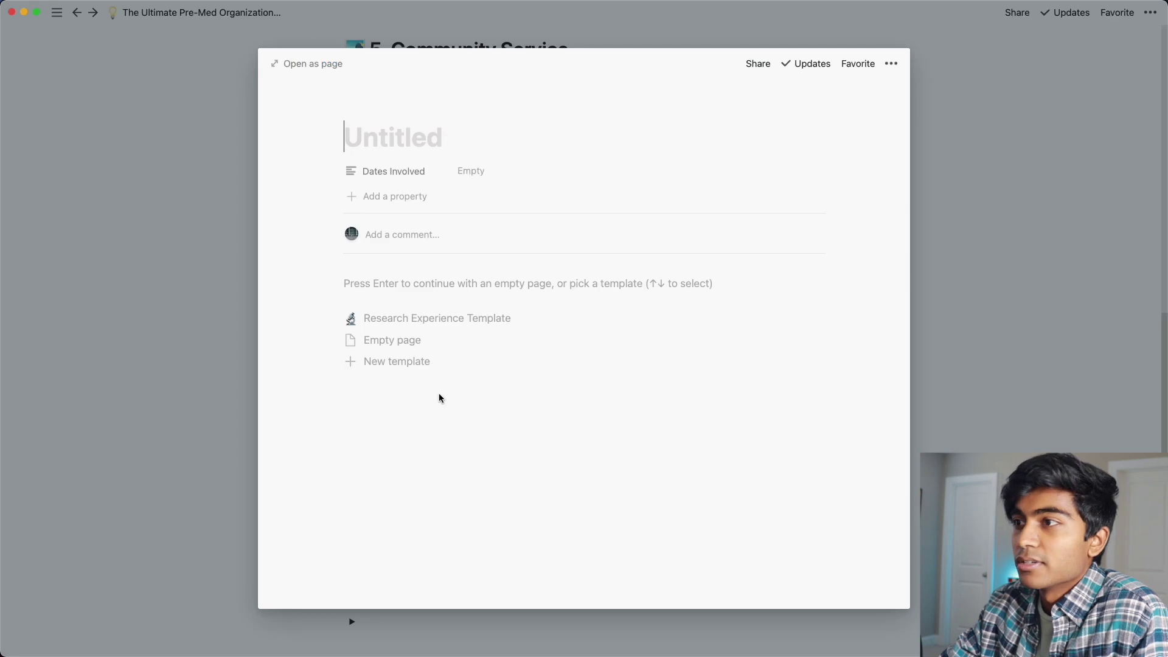
pyautogui.click(408, 321)
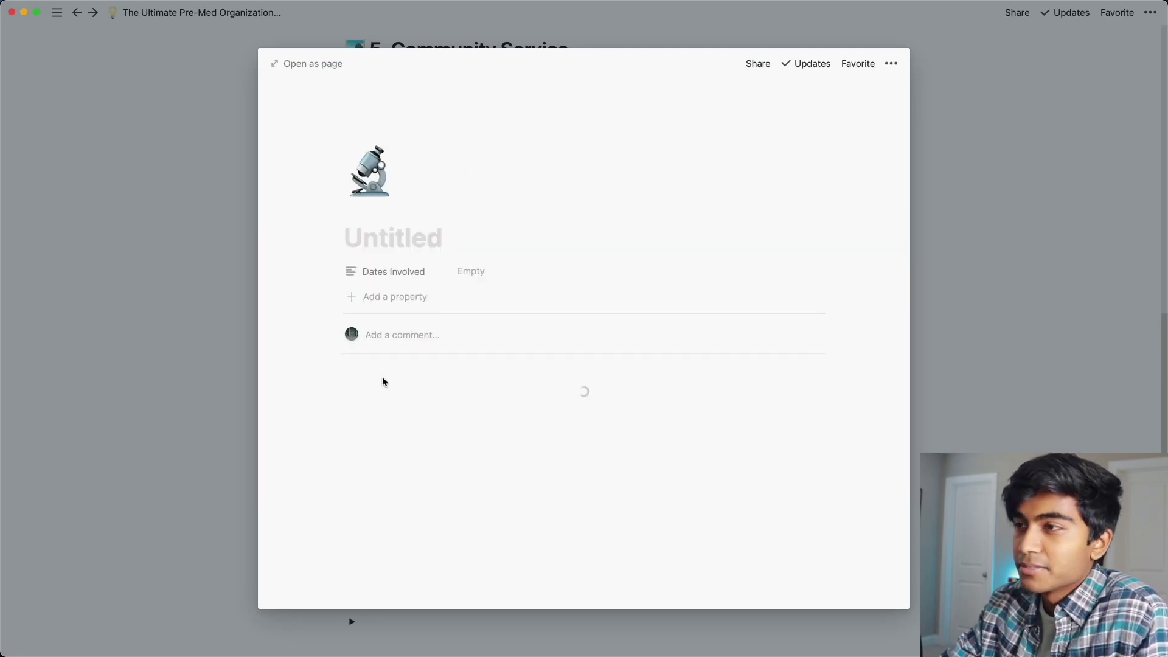
pyautogui.scroll(-3, 472, 413)
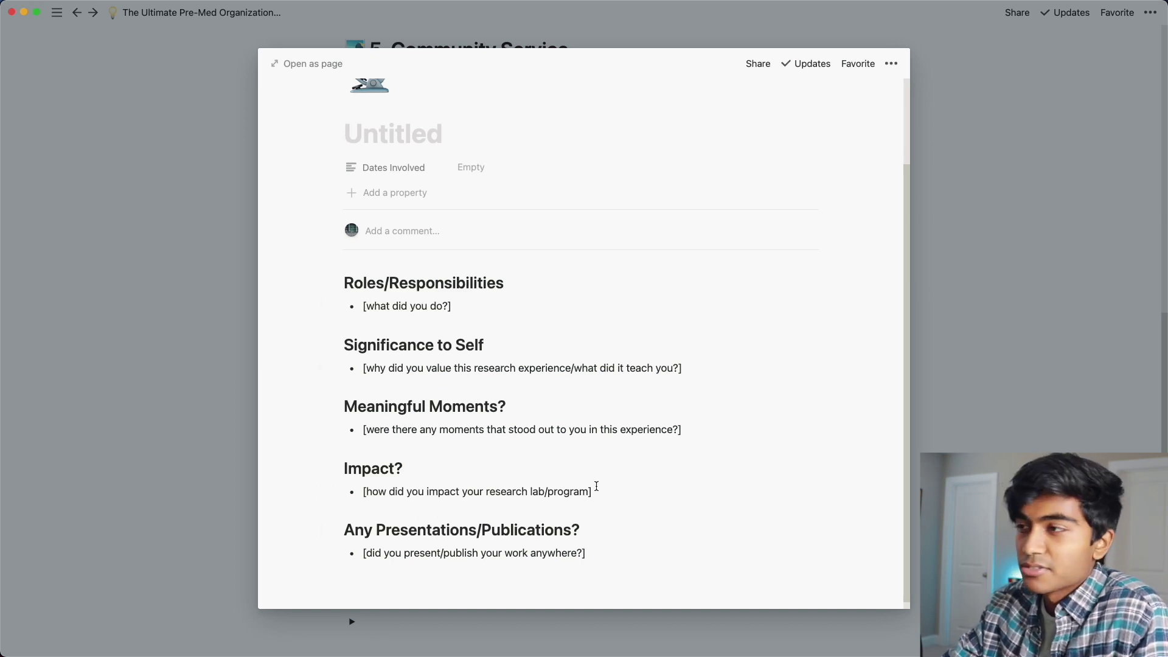
pyautogui.click(1003, 394)
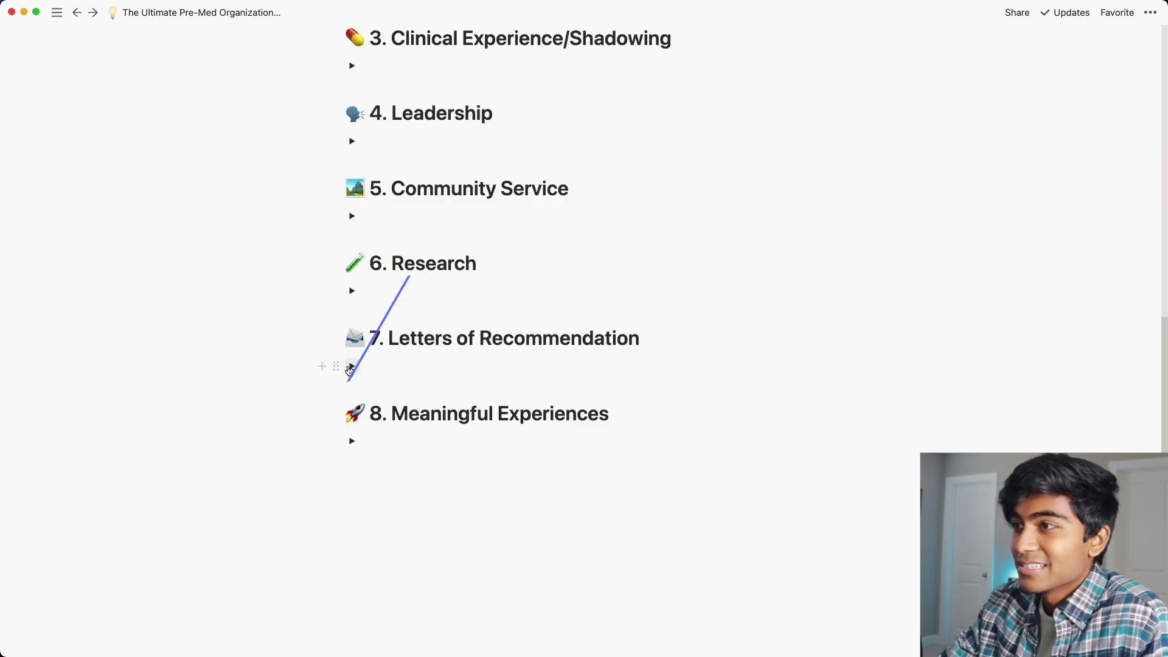
# Step: Expand Letters of Recommendation and examine the guidance, available tag options and Relation field in the Recommendations table
pyautogui.click(352, 365)
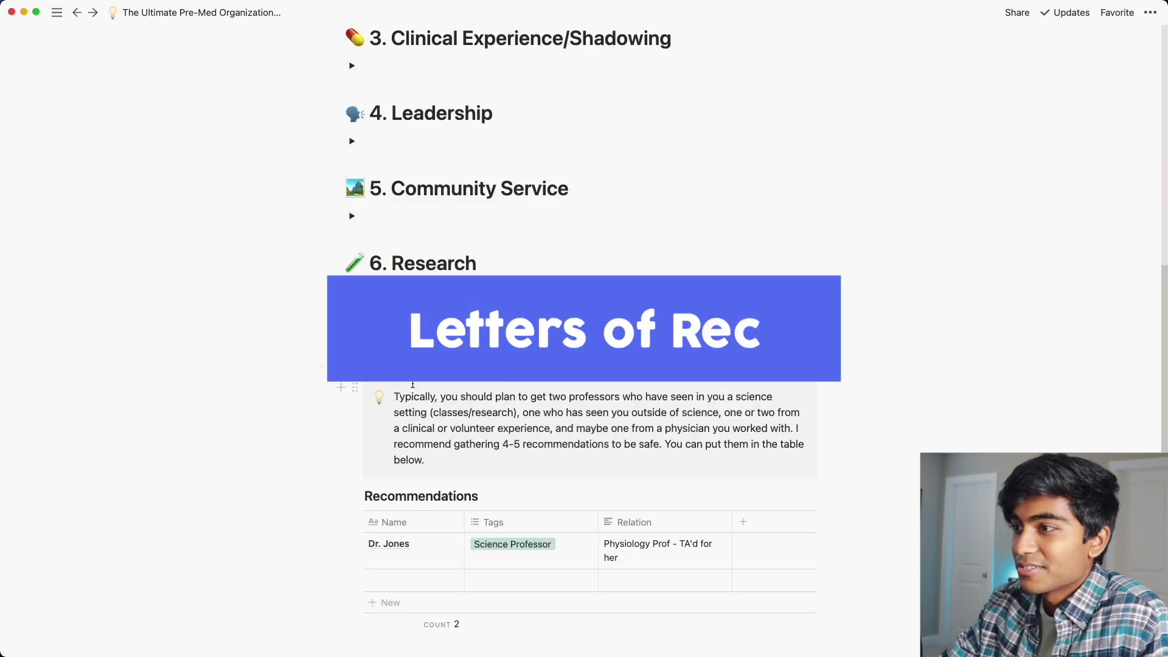
pyautogui.scroll(-3, 413, 385)
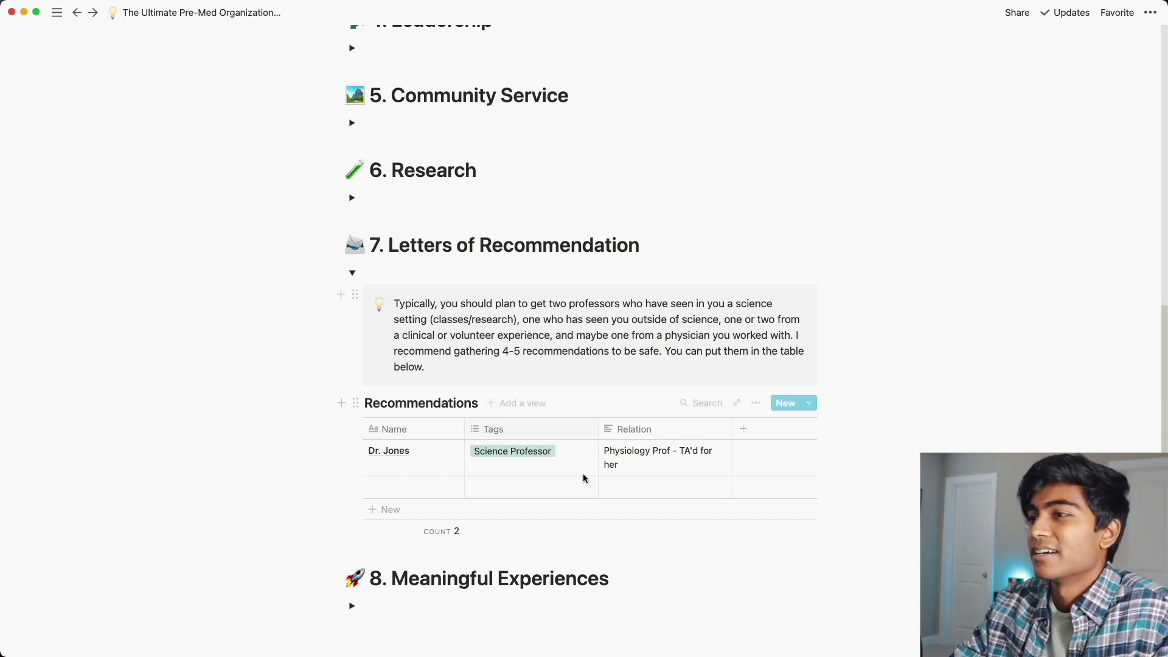
pyautogui.click(539, 453)
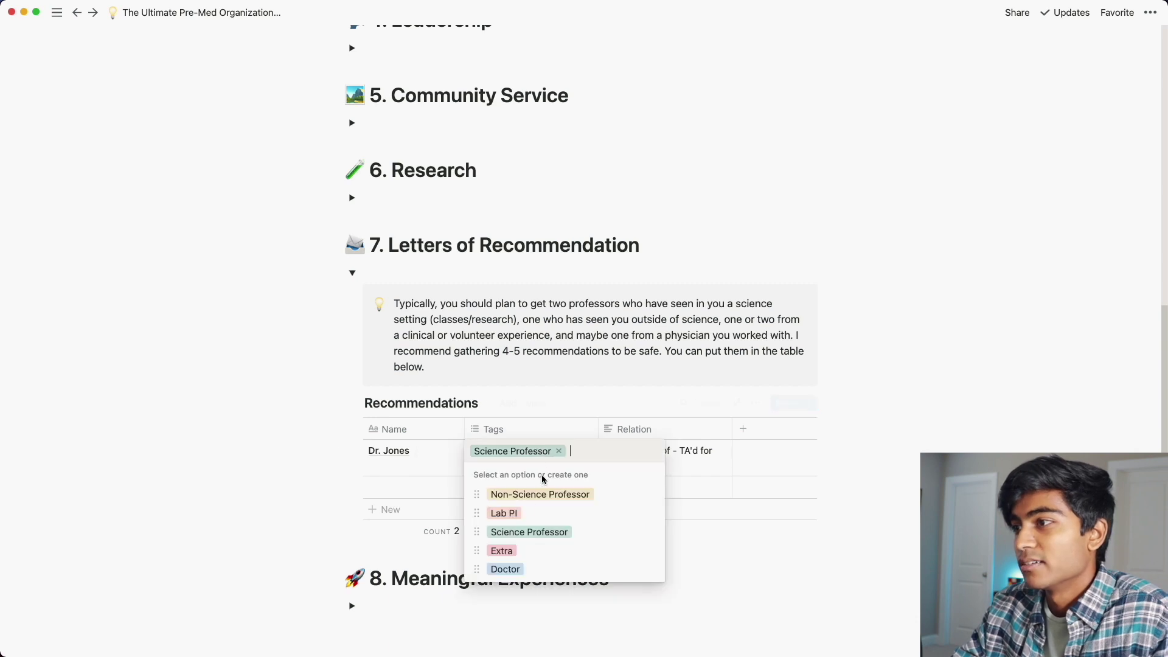
pyautogui.press('Escape')
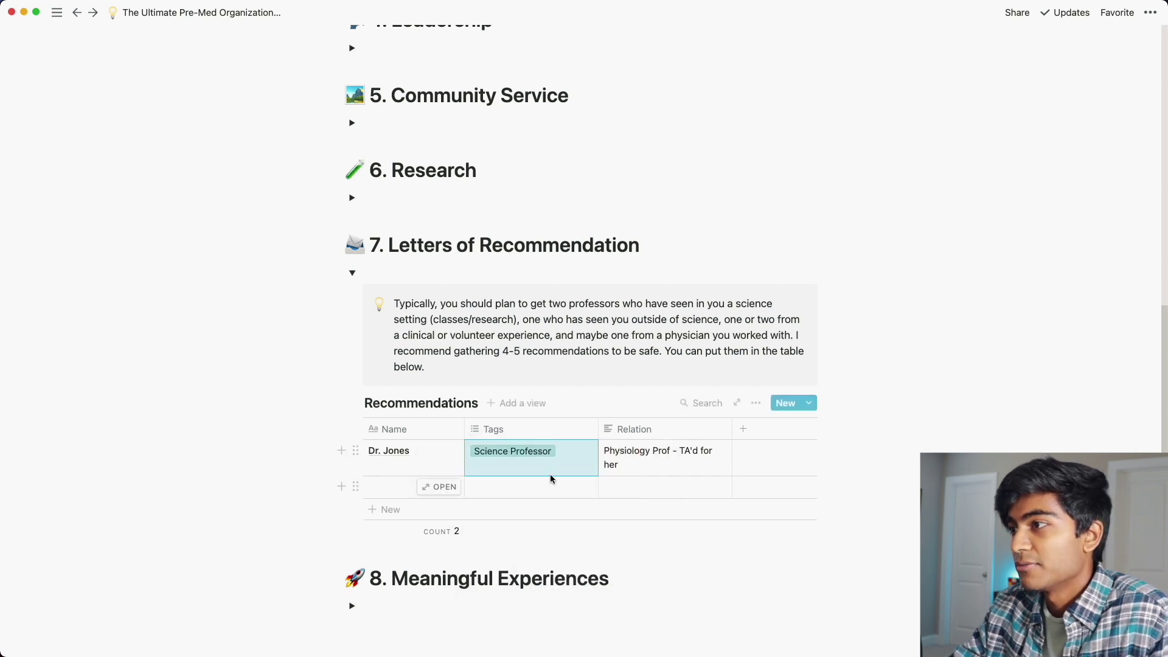
pyautogui.click(665, 462)
pyautogui.press('Escape')
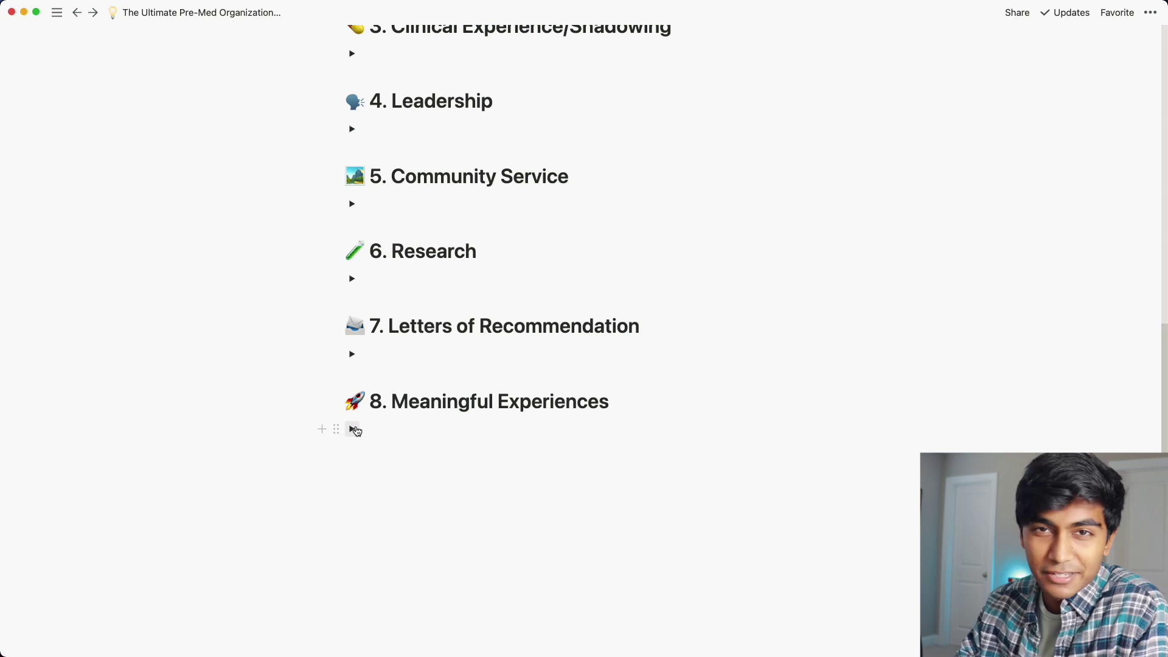
# Step: Expand the Meaningful Experiences section and review its guidance and list of common essay topics
pyautogui.click(353, 429)
pyautogui.scroll(-3, 356, 430)
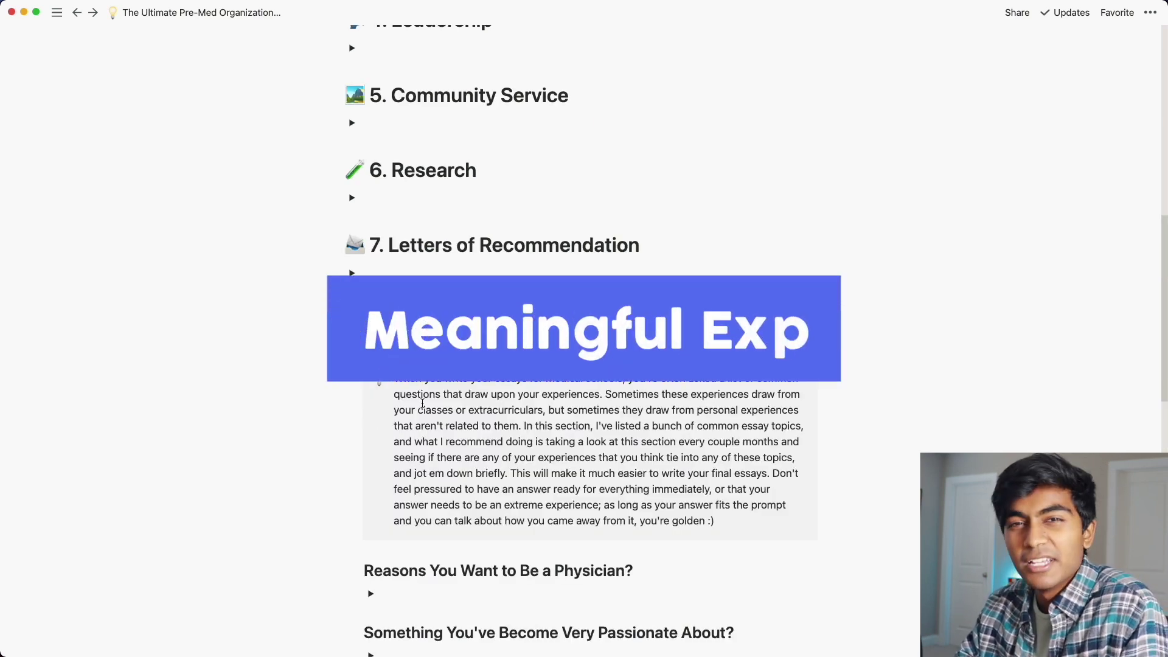
pyautogui.scroll(-1, 422, 403)
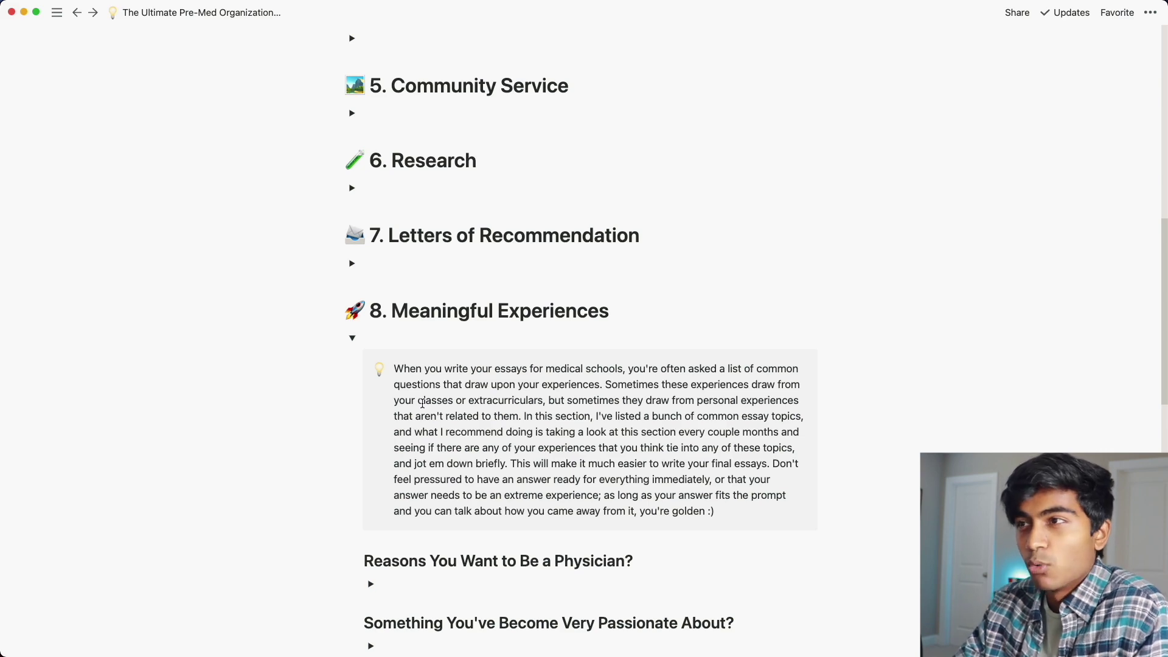
pyautogui.scroll(-8, 422, 403)
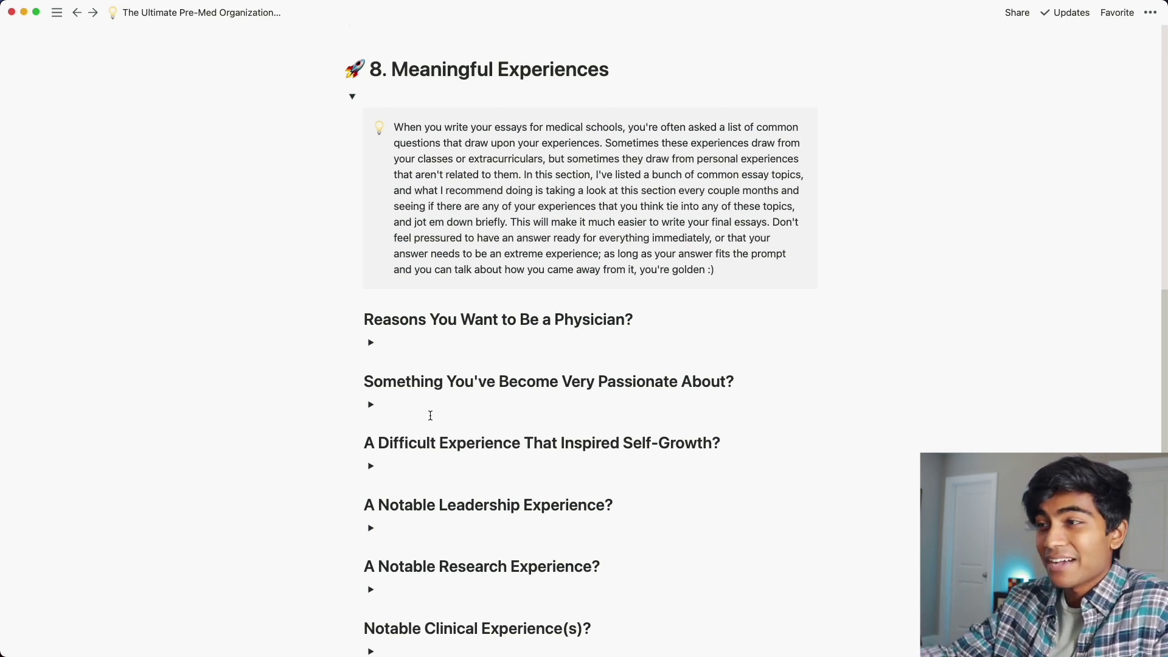
pyautogui.scroll(-3, 430, 416)
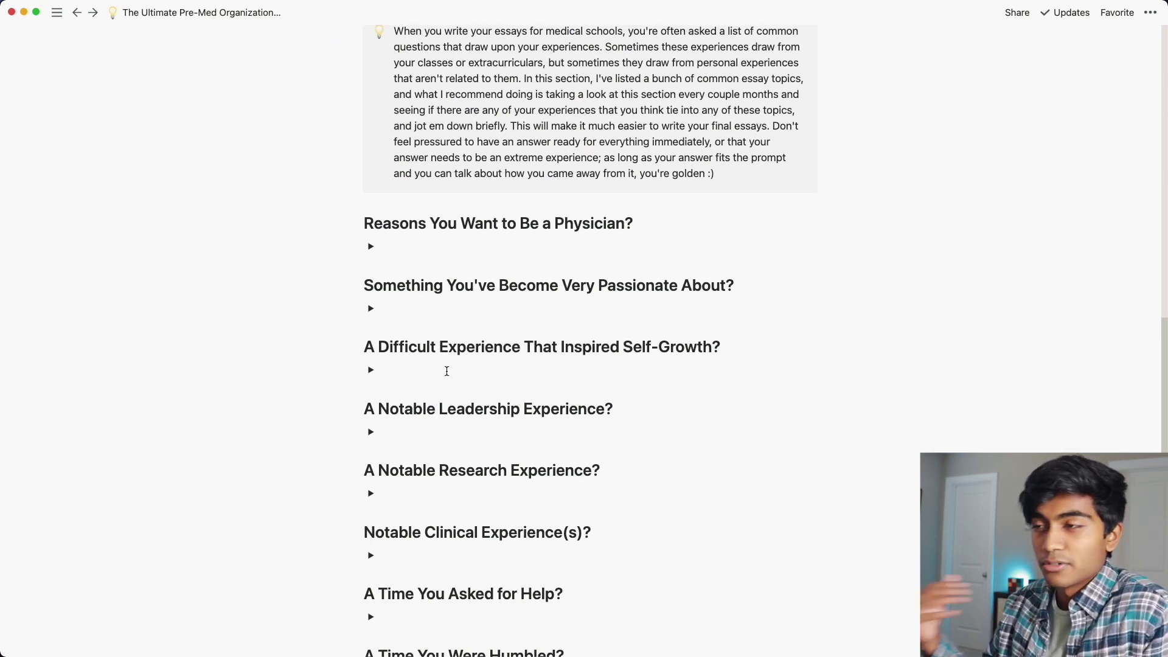
# Step: Try out a bullet entry "d" under "Something You've Become Very Passionate About?", clear it, and collapse that topic
pyautogui.scroll(-3, 459, 357)
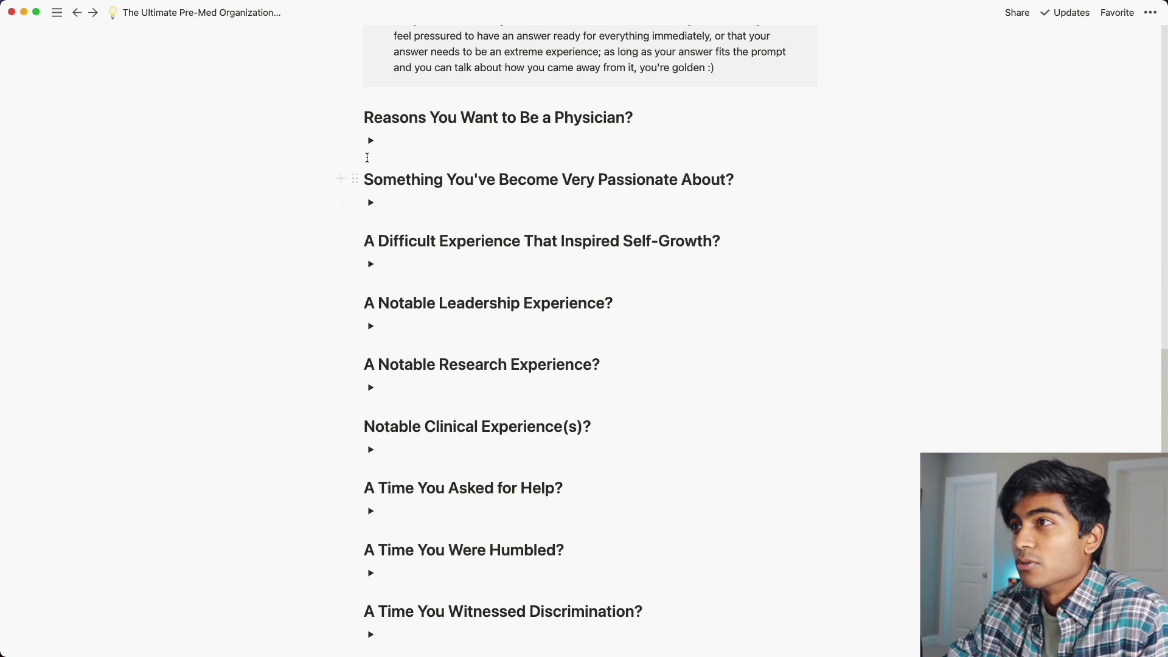
pyautogui.click(371, 203)
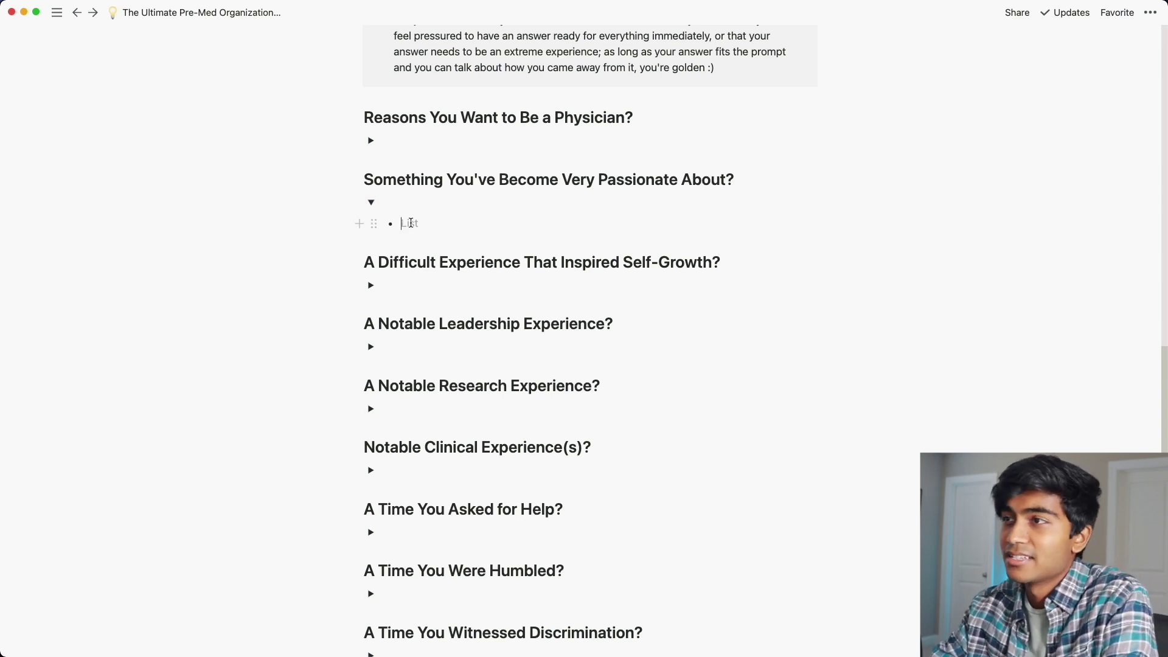
pyautogui.write('d')
pyautogui.press('Return')
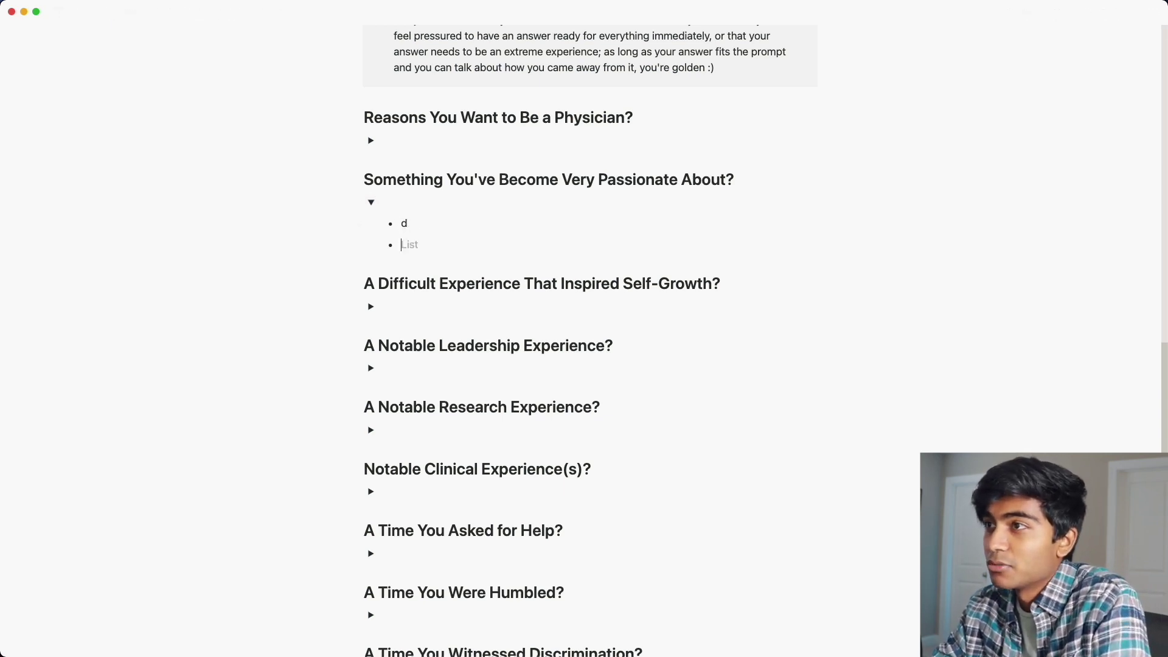
pyautogui.press('BackSpace')
pyautogui.press('BackSpace')
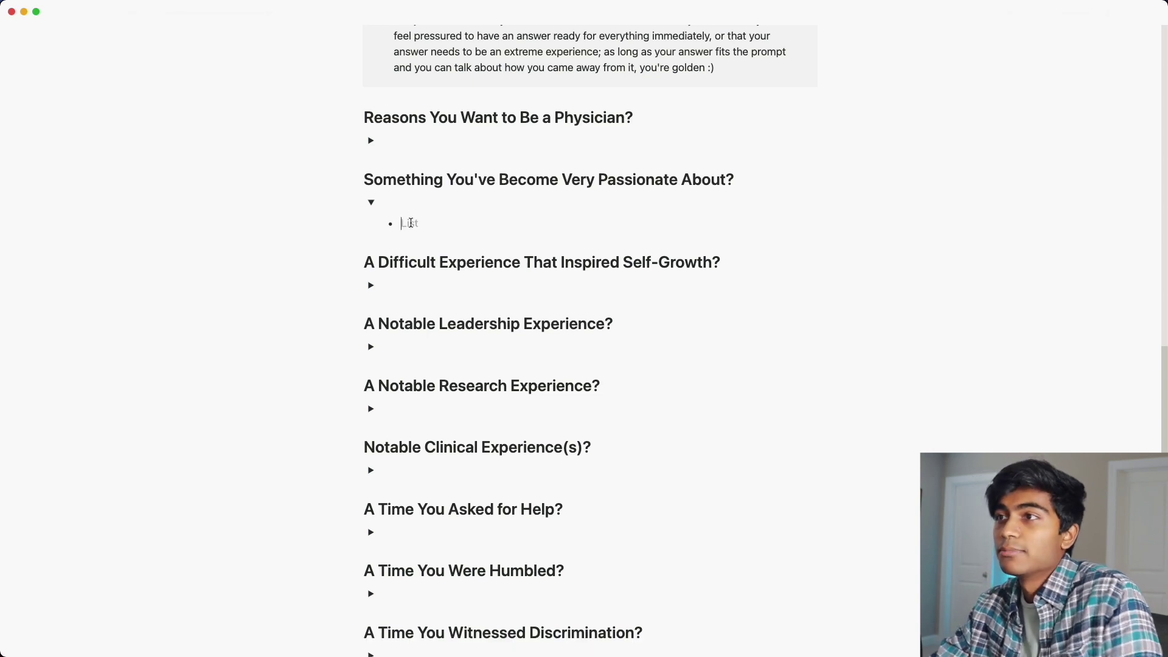
pyautogui.click(371, 203)
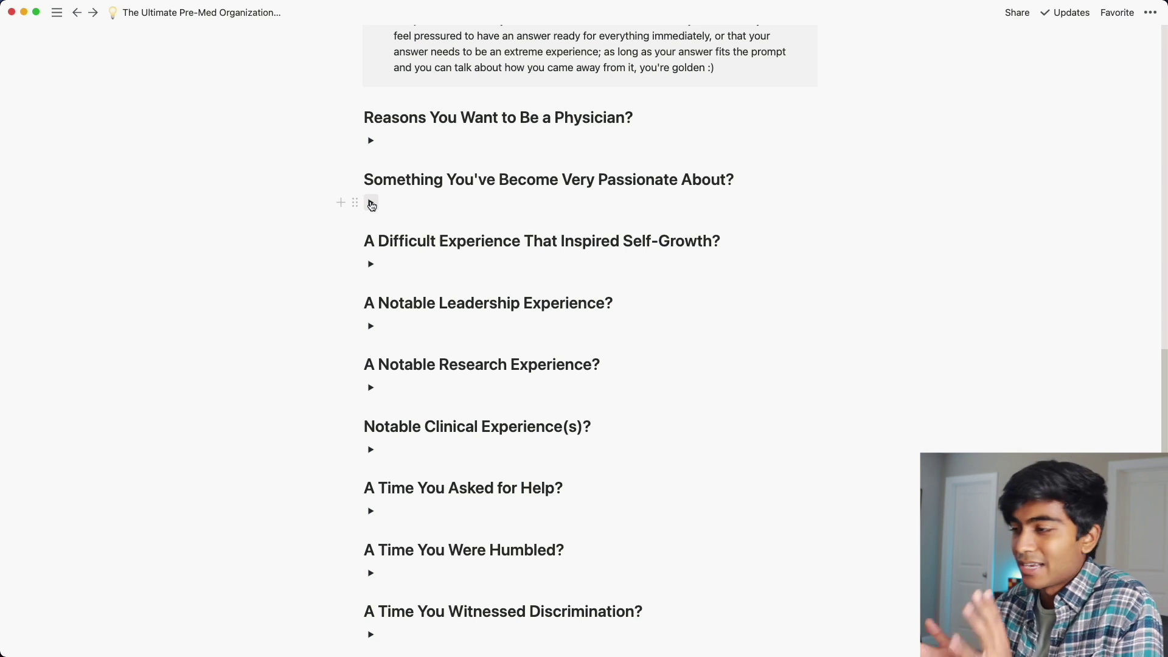
# Step: Review the remaining essay topics down to "A Time You Failed?", collapse the Meaningful Experiences section, and return to the page's beginning
pyautogui.scroll(-5, 503, 409)
pyautogui.scroll(-2, 412, 393)
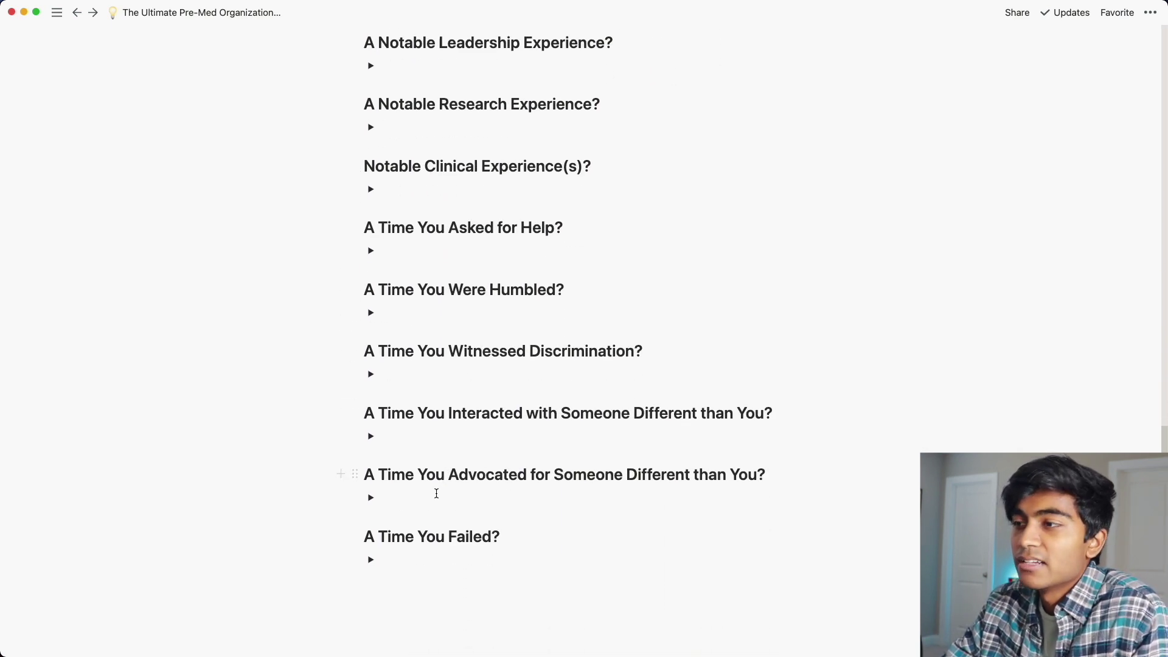
pyautogui.scroll(10, 417, 383)
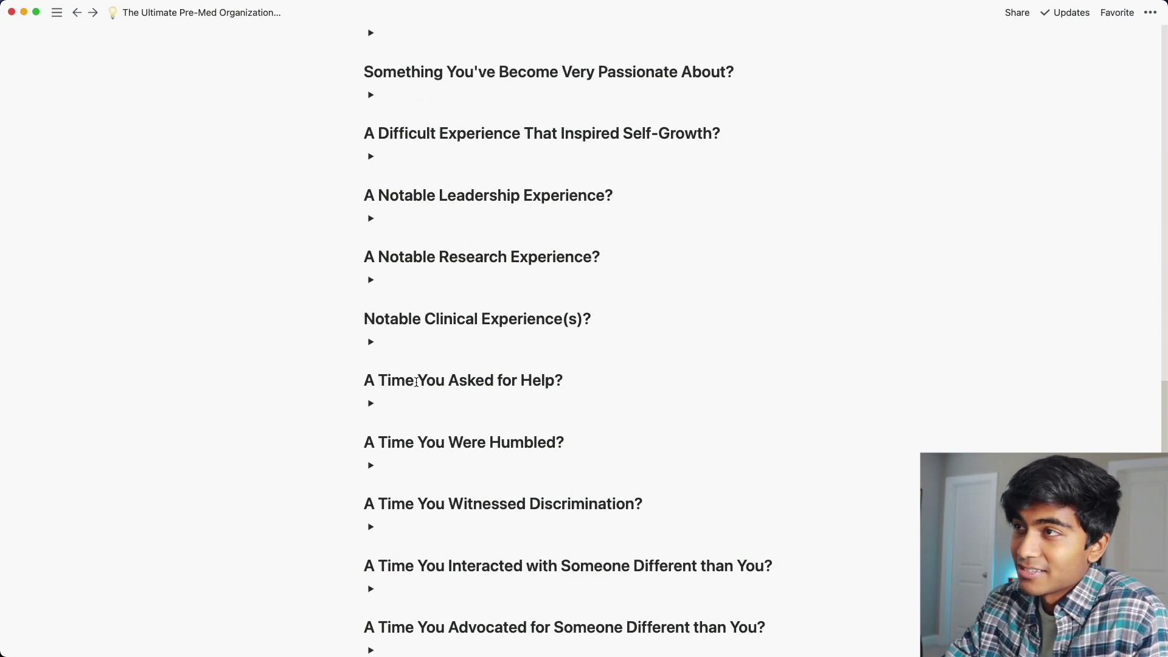
pyautogui.scroll(7, 416, 382)
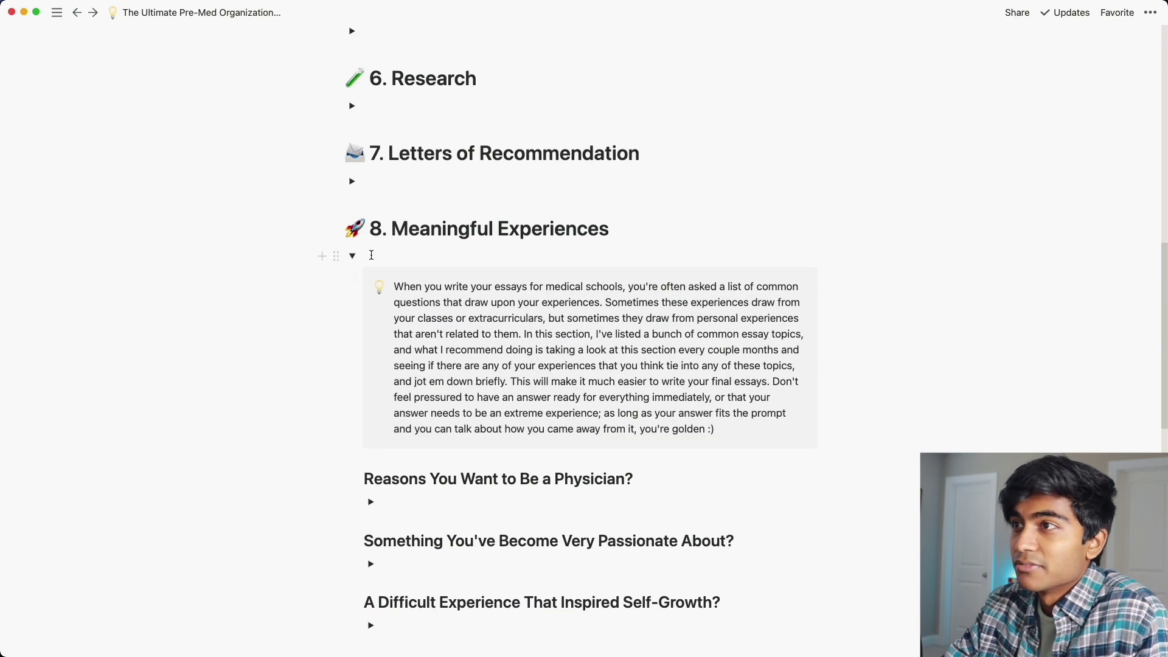
pyautogui.click(352, 238)
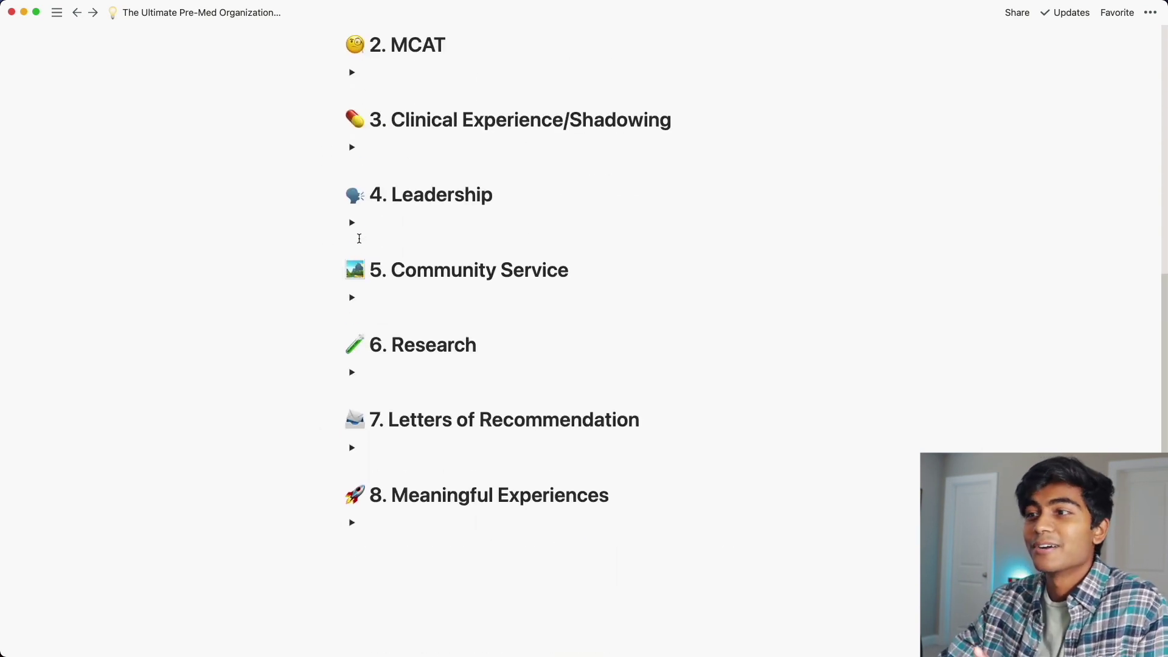
pyautogui.scroll(8, 359, 240)
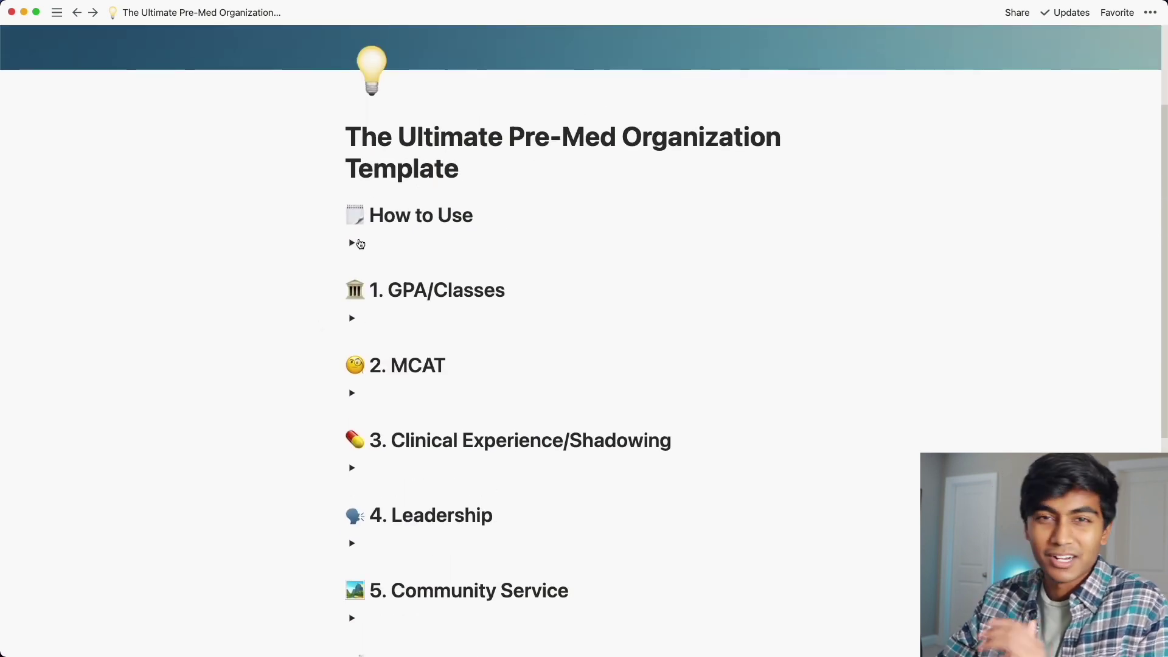